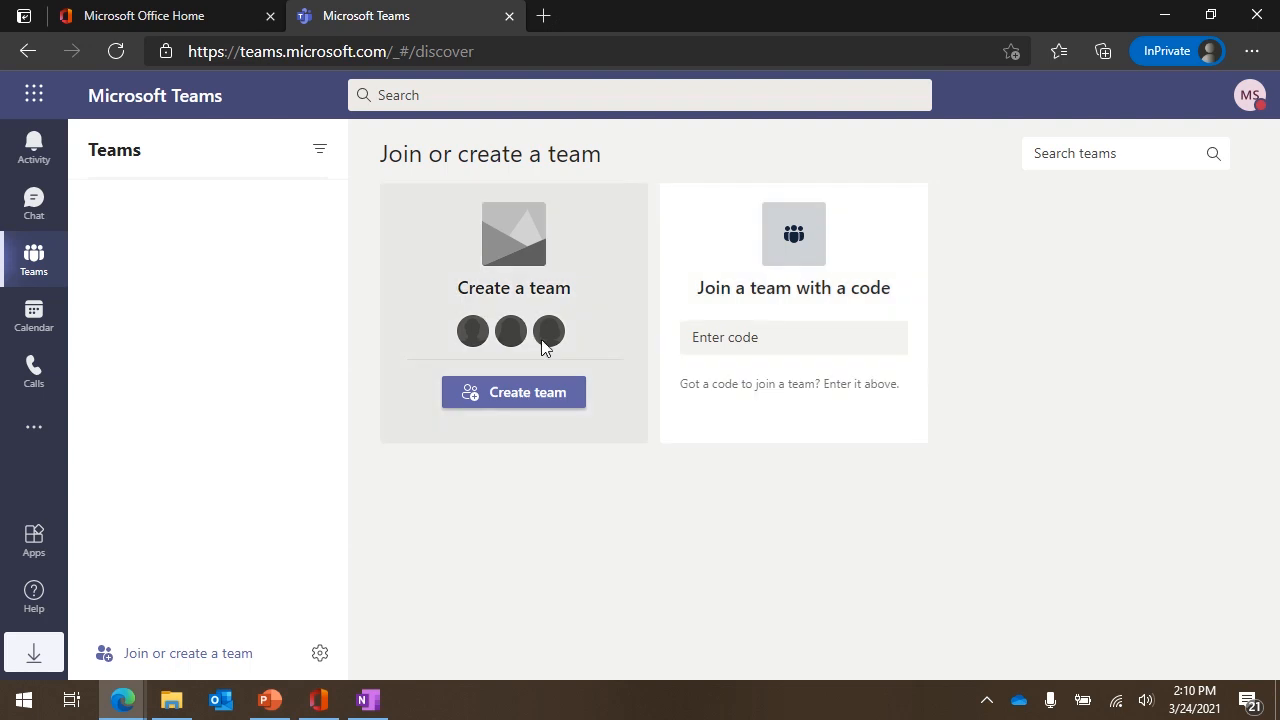
Start creating a new team from scratch and make it a private team
{"action": "left_click", "coordinate": [506, 400]}
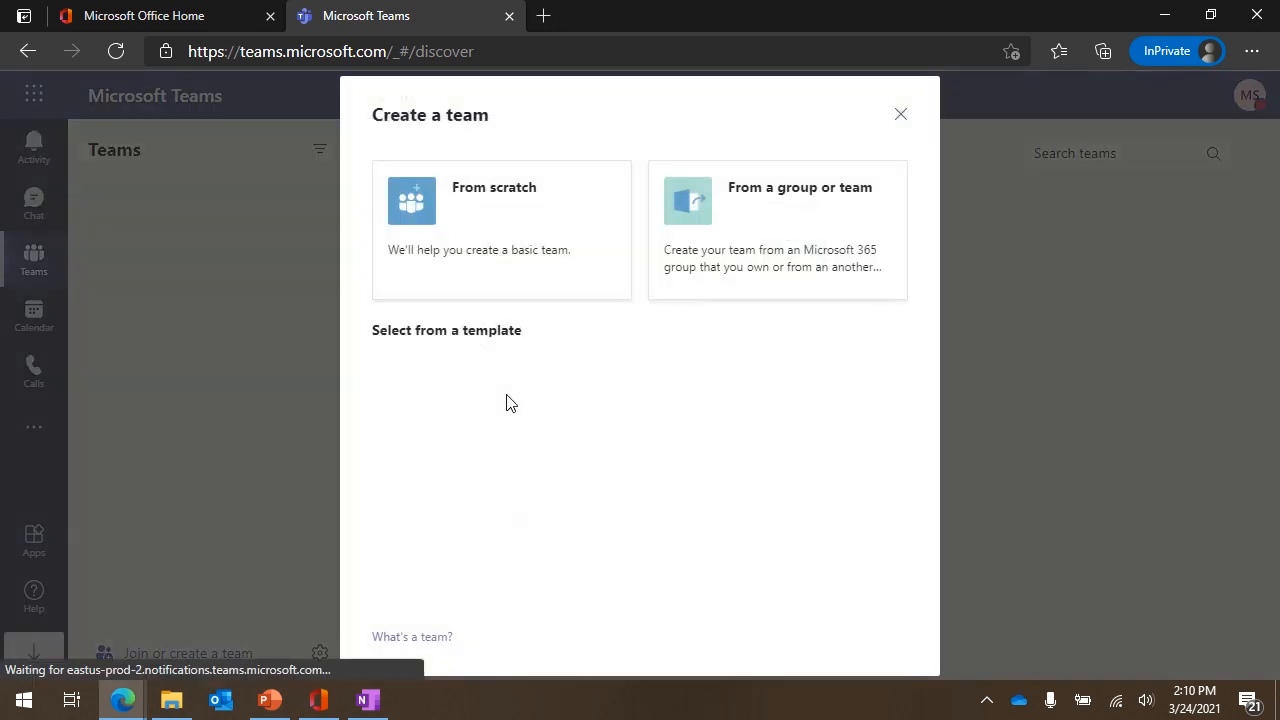
{"action": "left_click", "coordinate": [483, 215]}
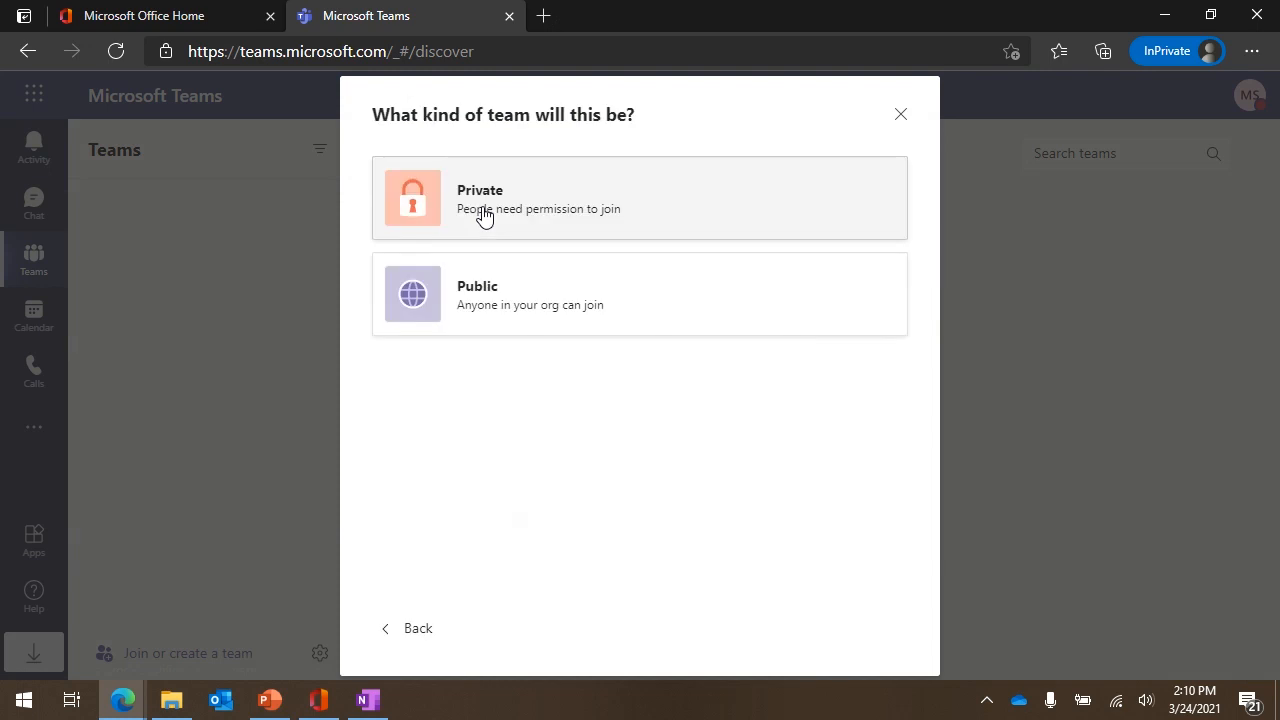
{"action": "left_click", "coordinate": [606, 199]}
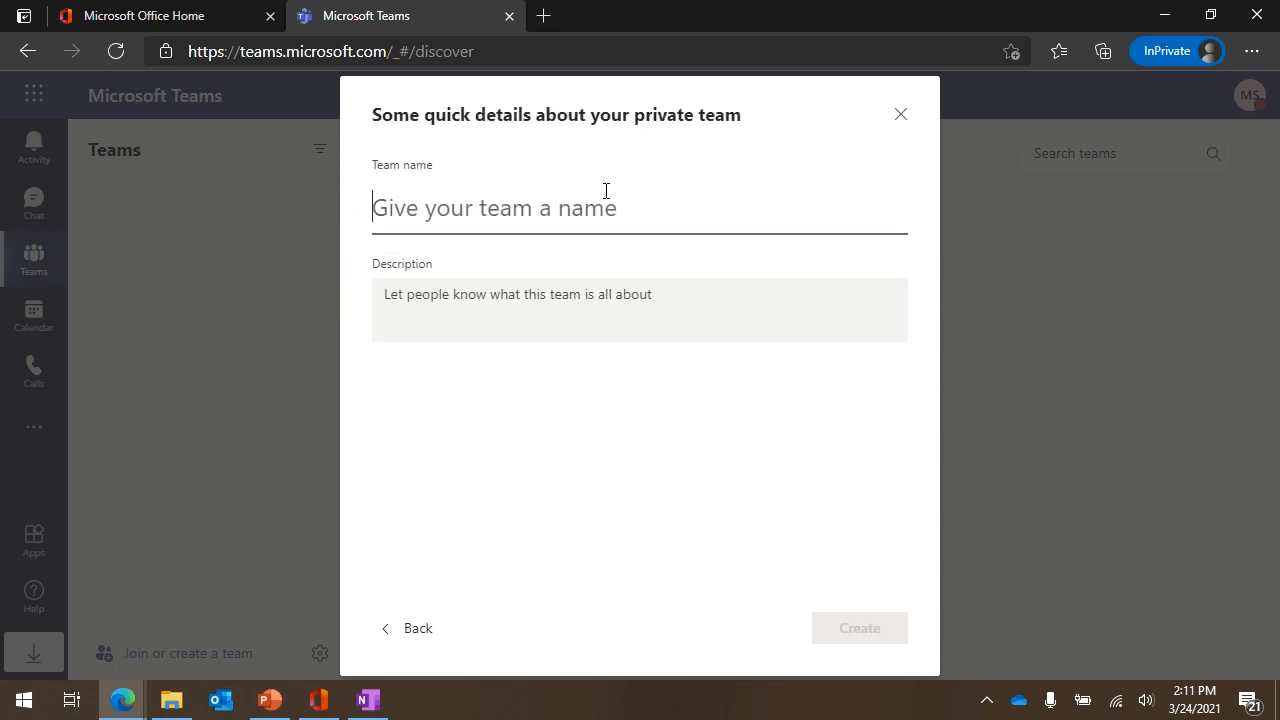
Name the private team "Social Media Marketing"
{"action": "type", "text": "Mar"}
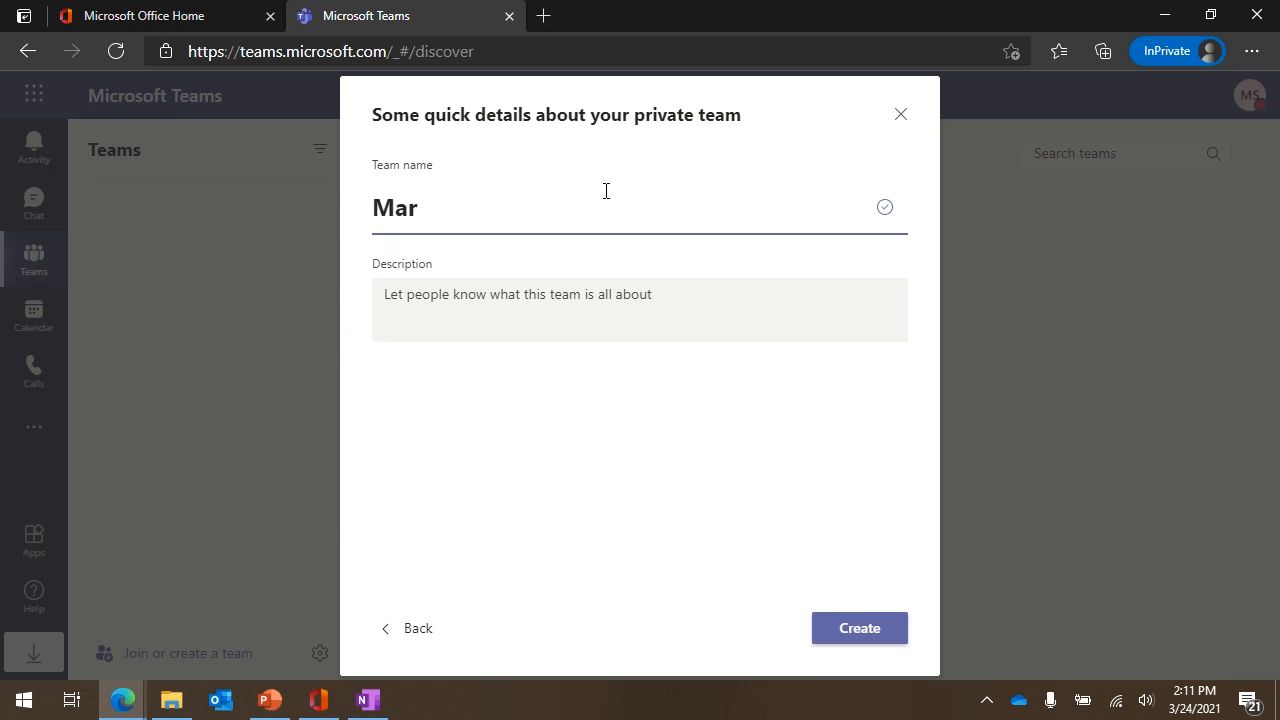
{"action": "key", "text": "BackSpace"}
{"action": "key", "text": "BackSpace"}
{"action": "key", "text": "BackSpace"}
{"action": "type", "text": "SOcial"}
{"action": "key", "text": "BackSpace"}
{"action": "key", "text": "BackSpace"}
{"action": "key", "text": "BackSpace"}
{"action": "key", "text": "BackSpace"}
{"action": "key", "text": "BackSpace"}
{"action": "type", "text": "ocial M"}
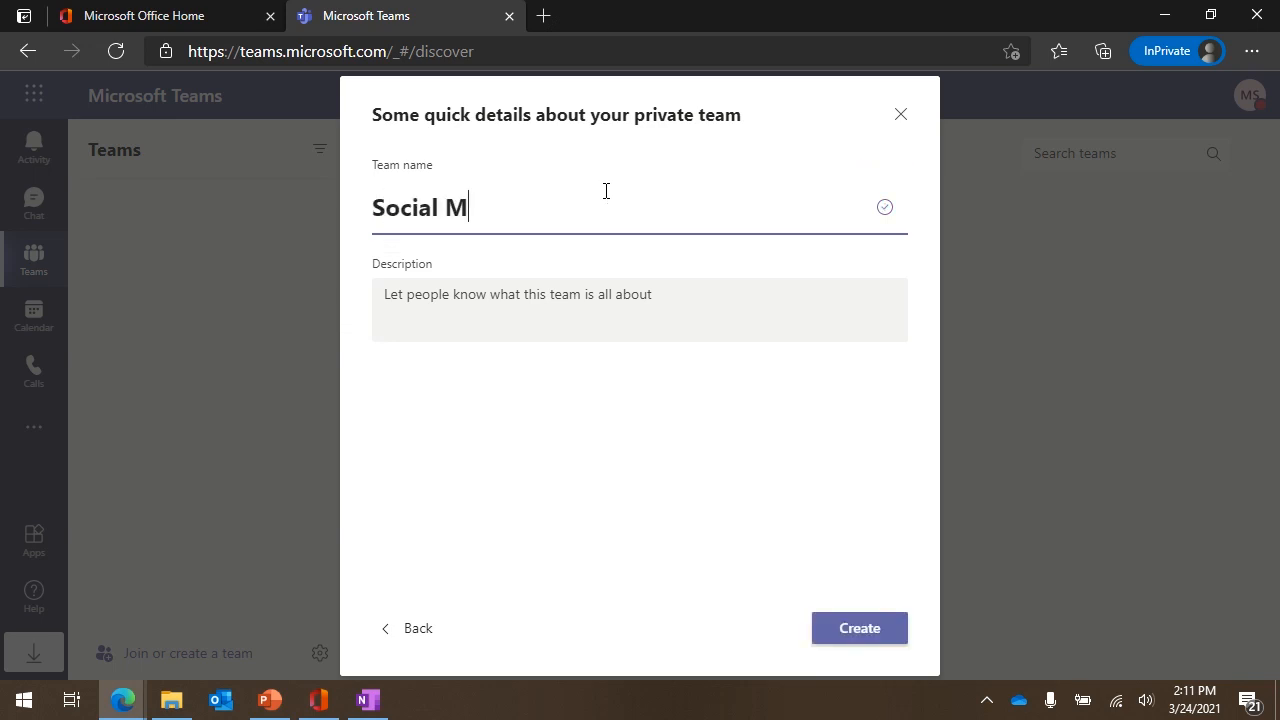
{"action": "type", "text": "edia Marke"}
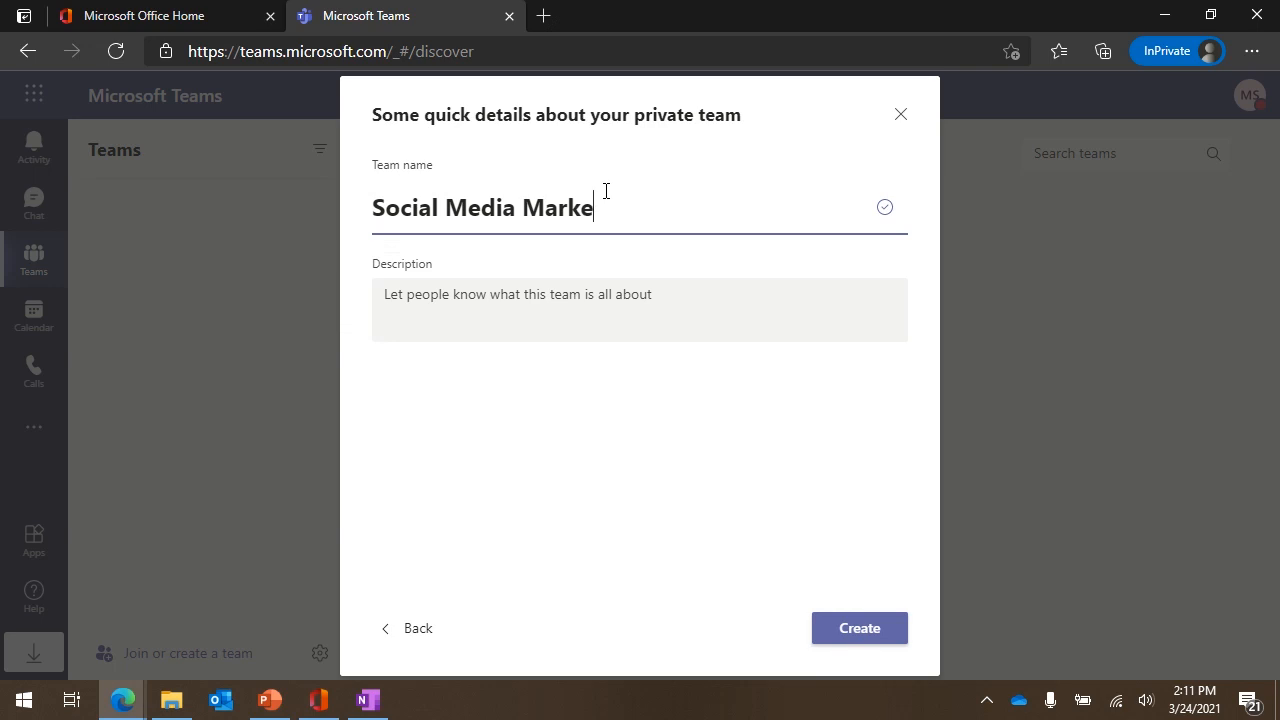
{"action": "type", "text": "ting"}
Enter the team description "Content and schedules for Social Media" and create the team
{"action": "left_click", "coordinate": [524, 295]}
{"action": "type", "text": "Conten"}
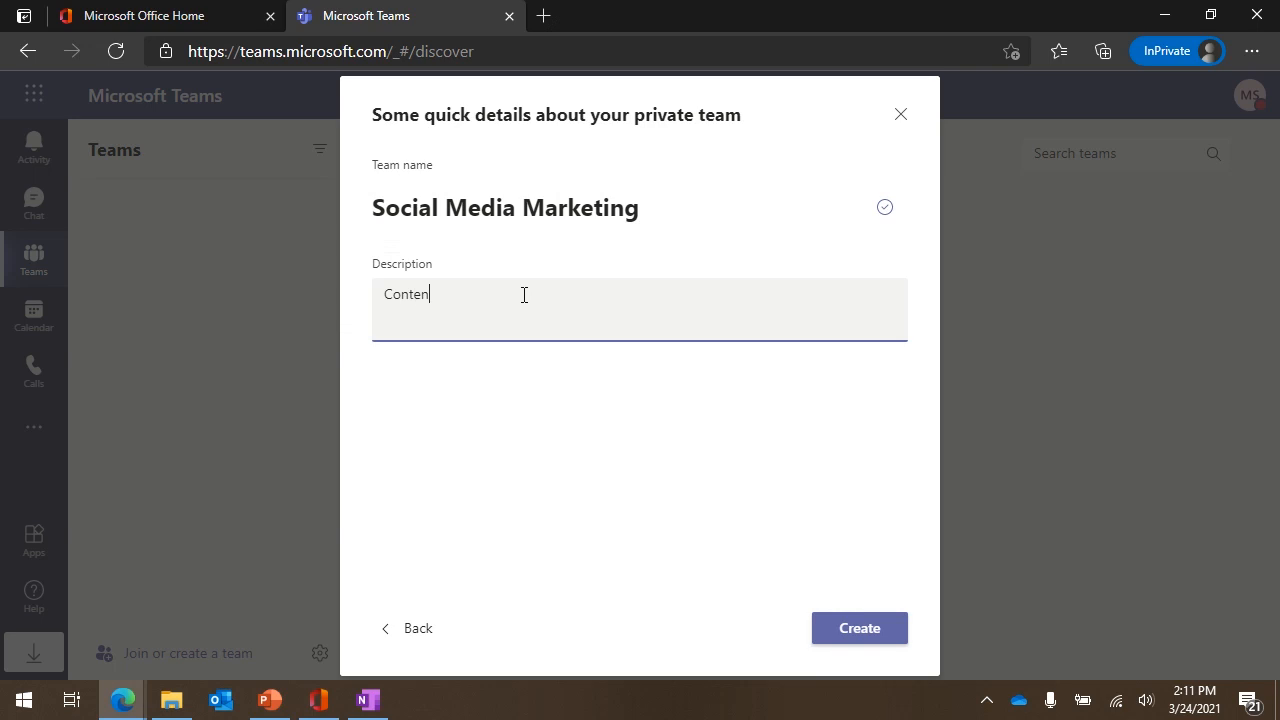
{"action": "type", "text": "t and schedules fror SOu"}
{"action": "key", "text": "BackSpace"}
{"action": "key", "text": "BackSpace"}
{"action": "type", "text": "ocial Media"}
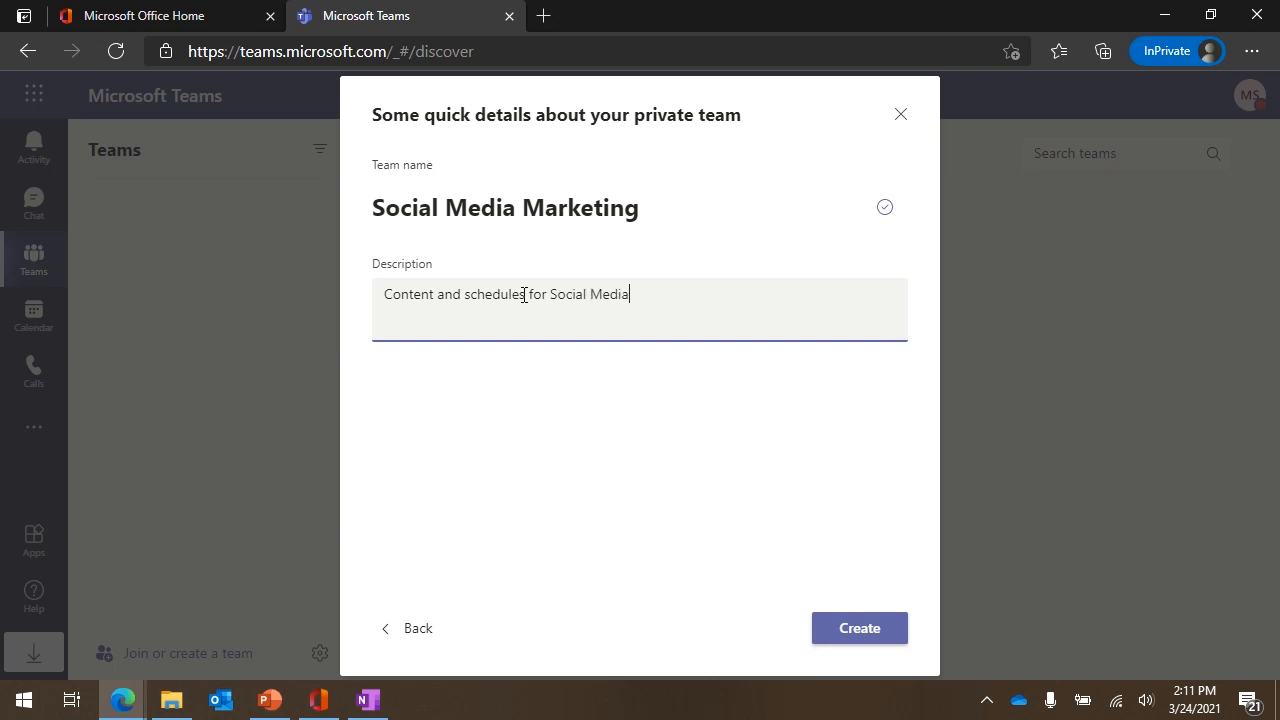
{"action": "left_click", "coordinate": [861, 641]}
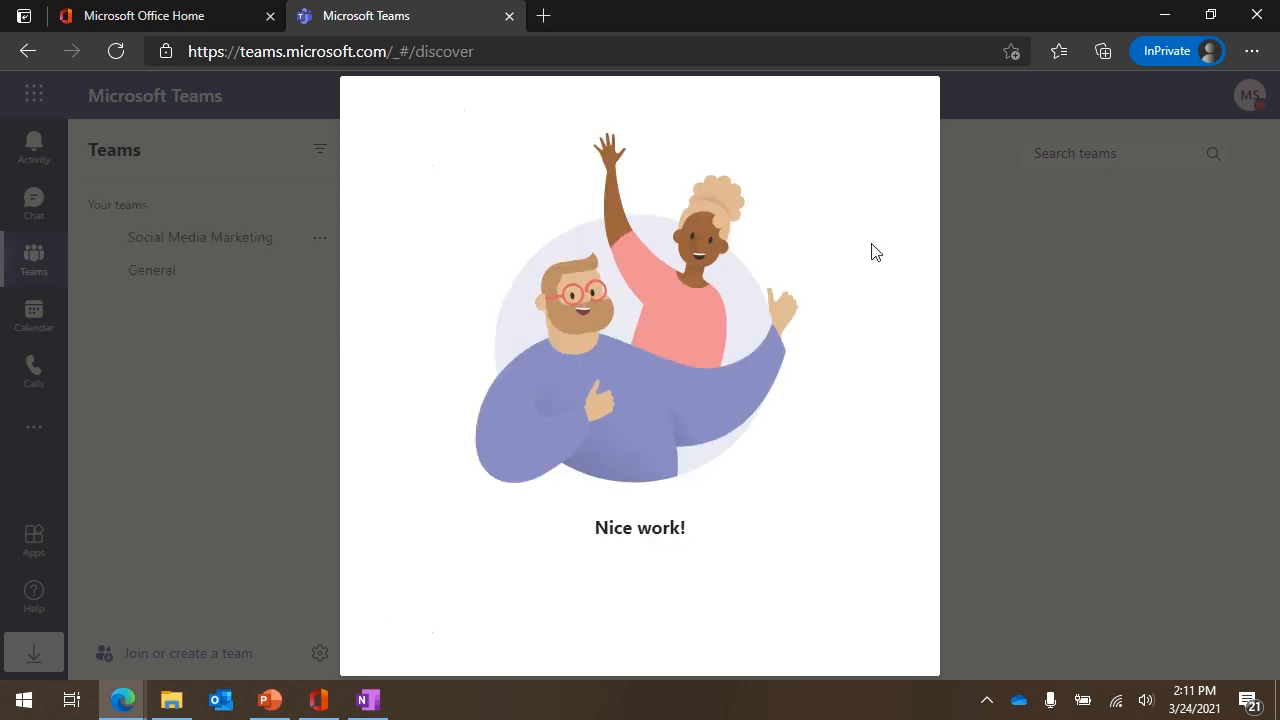
{"action": "left_click", "coordinate": [993, 407]}
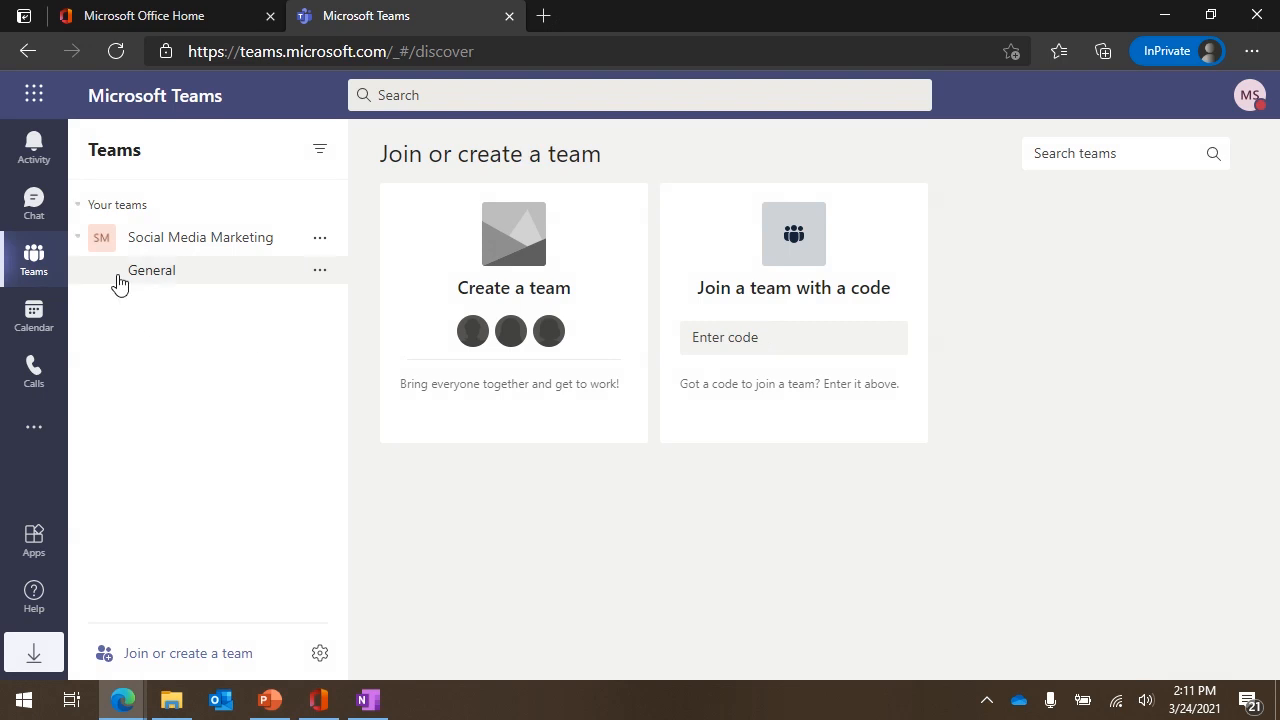
Open the management page of the Social Media Marketing team
{"action": "left_click", "coordinate": [270, 243]}
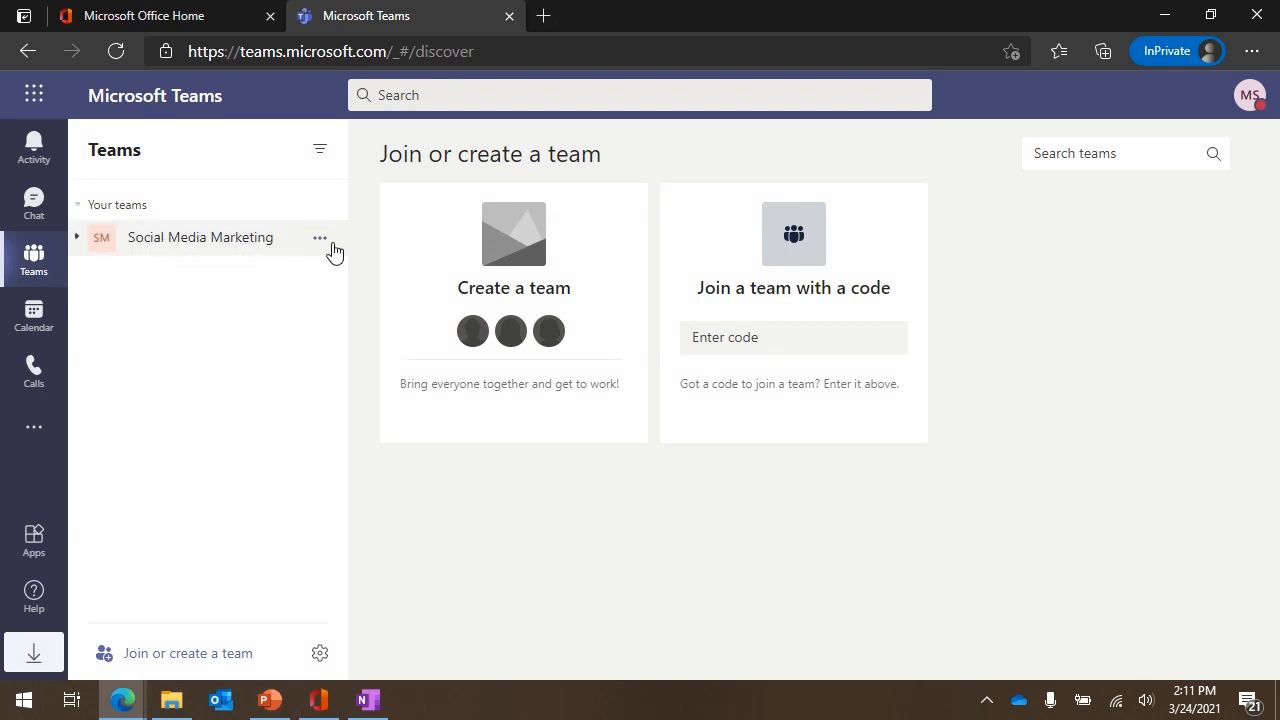
{"action": "left_click", "coordinate": [320, 240]}
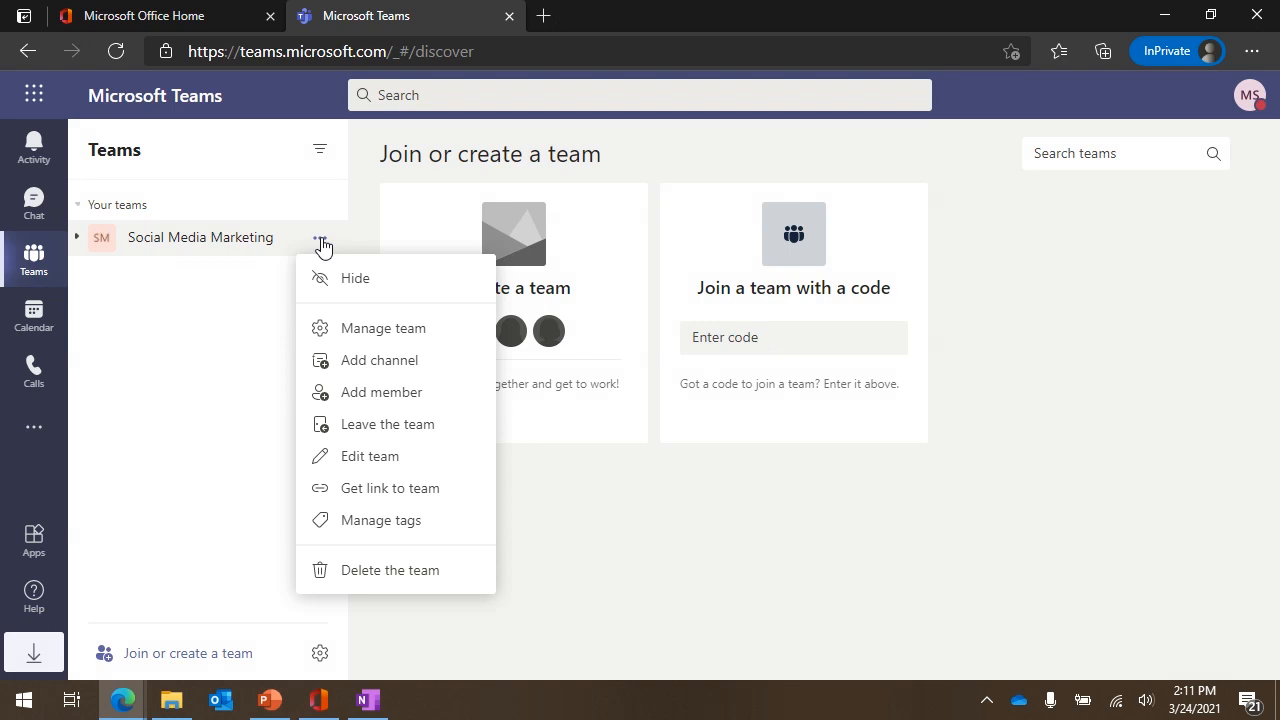
{"action": "left_click", "coordinate": [362, 343]}
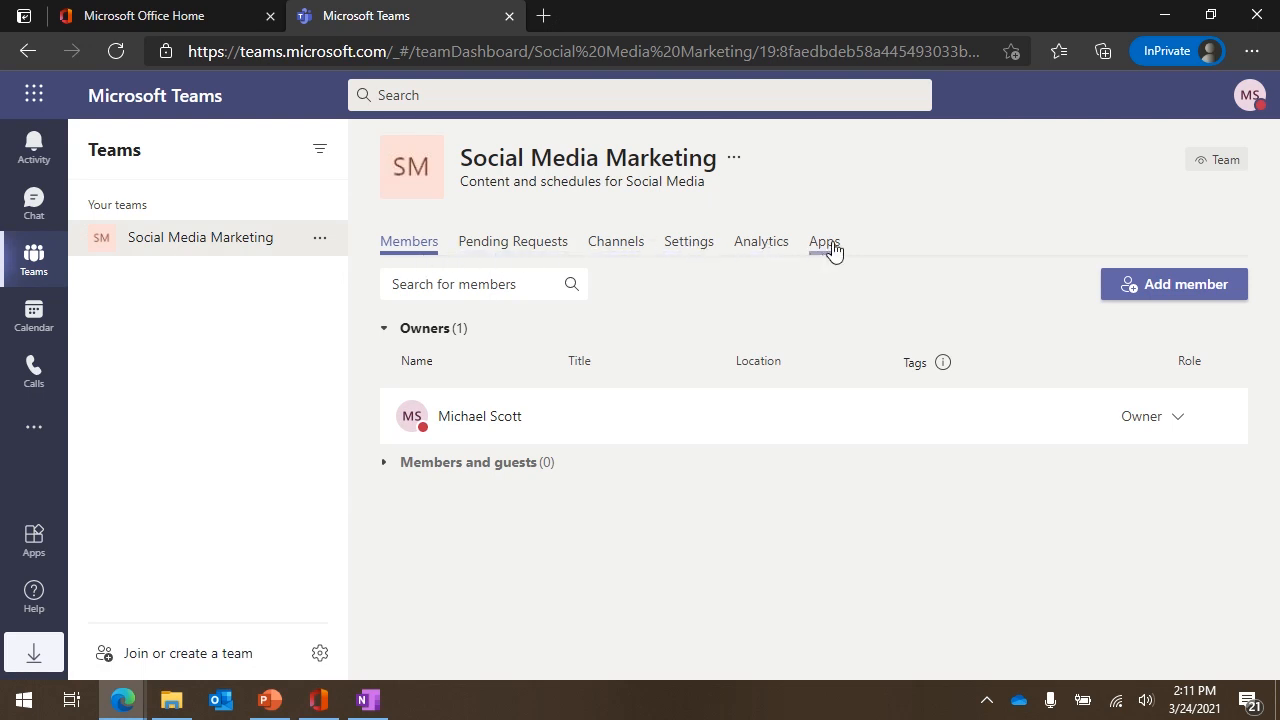
Search for a colleague by name and add that person to the Social Media Marketing team with the Member role
{"action": "left_click", "coordinate": [320, 243]}
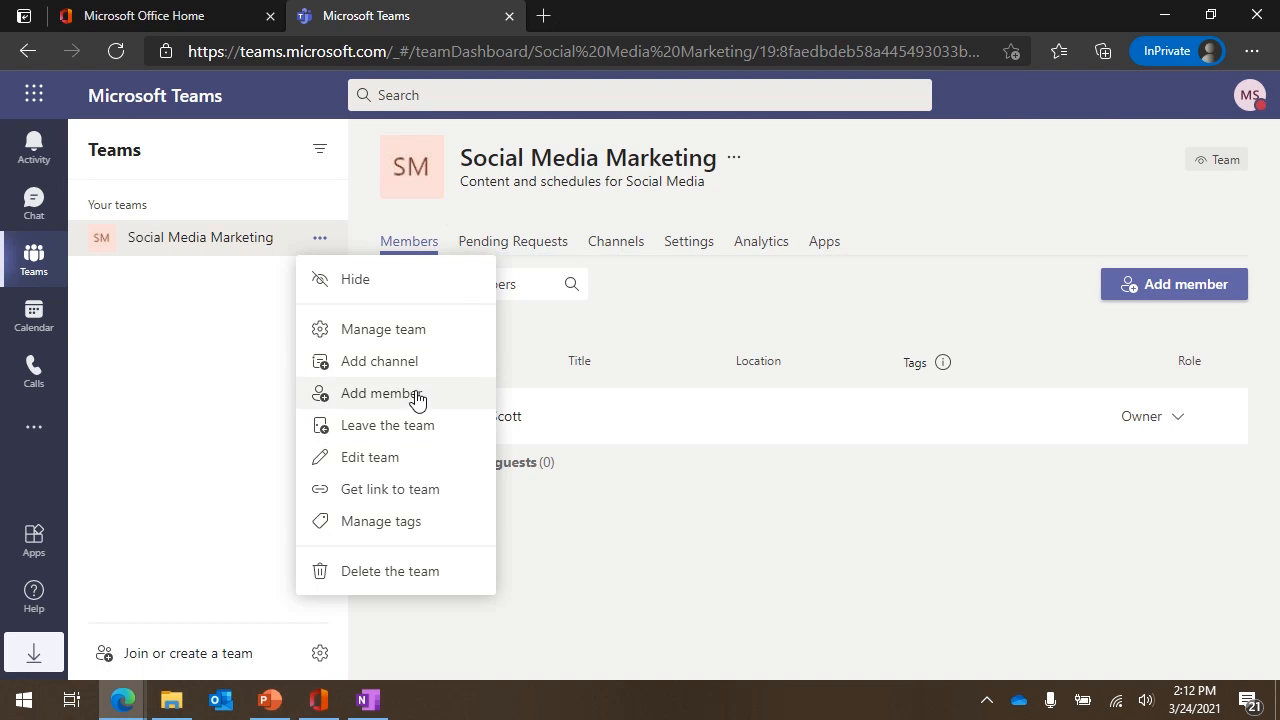
{"action": "left_click", "coordinate": [1160, 288]}
{"action": "type", "text": "sandra"}
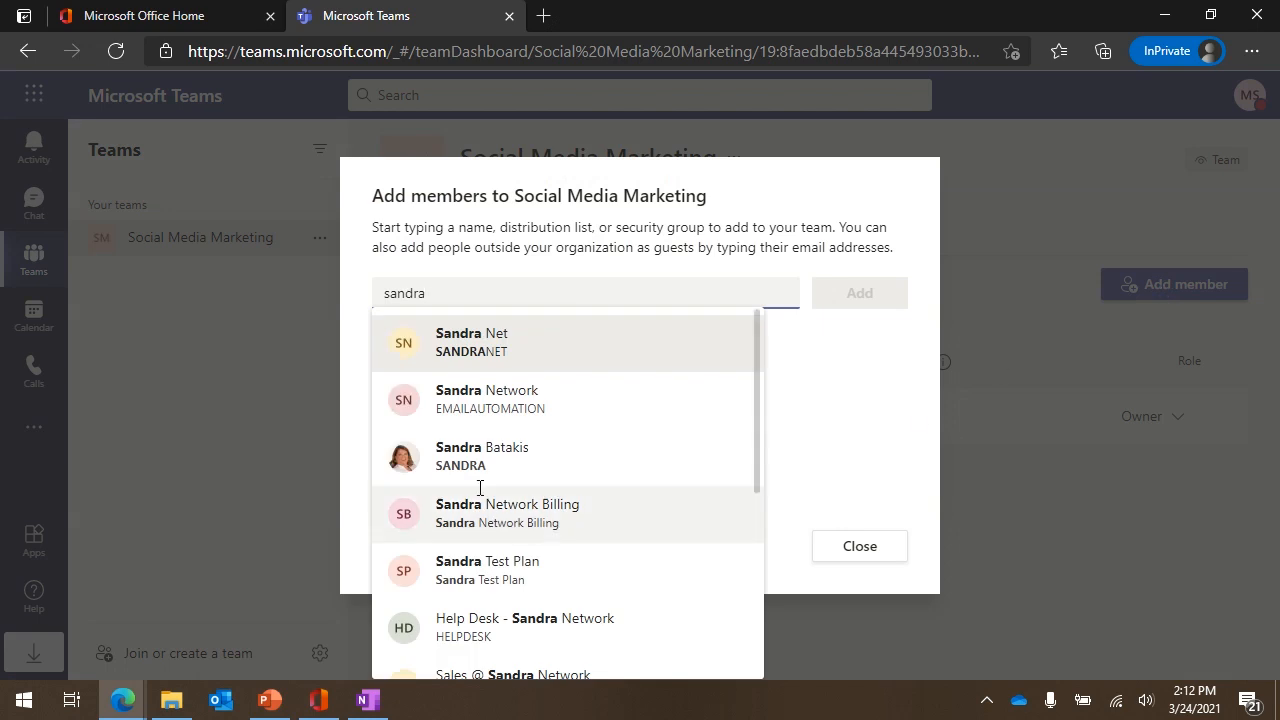
{"action": "left_click", "coordinate": [488, 440]}
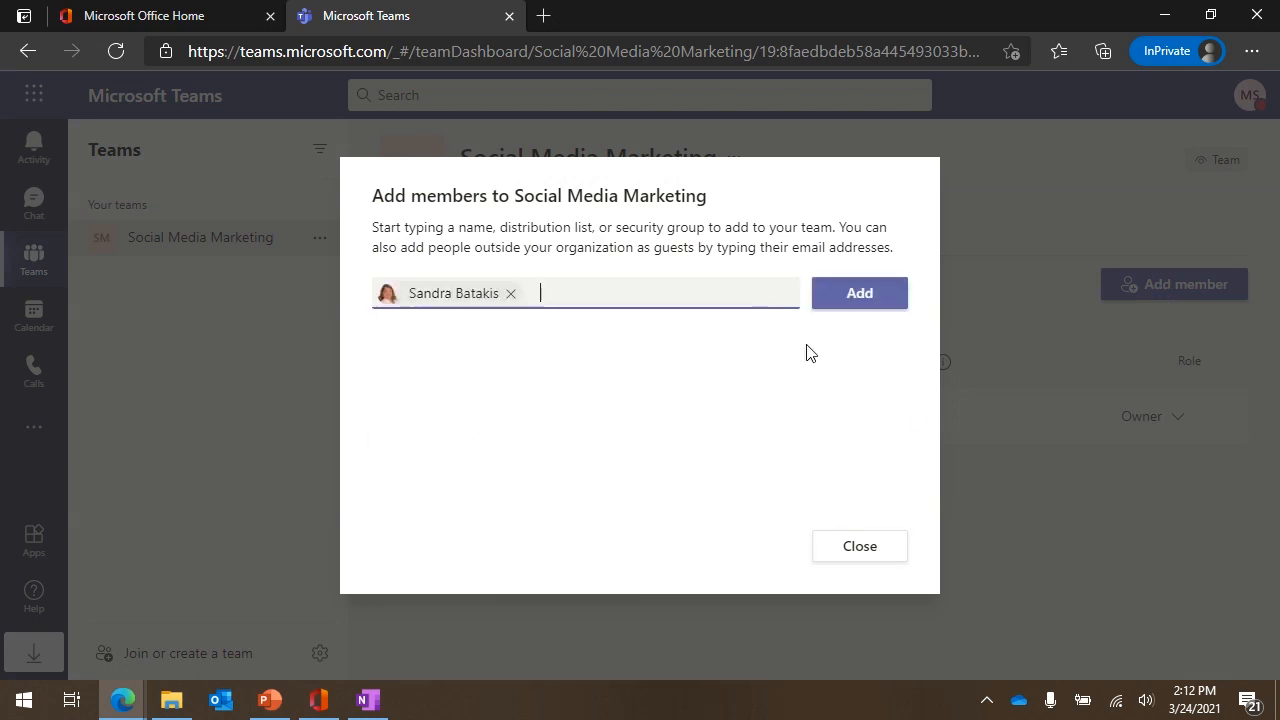
{"action": "left_click", "coordinate": [857, 294]}
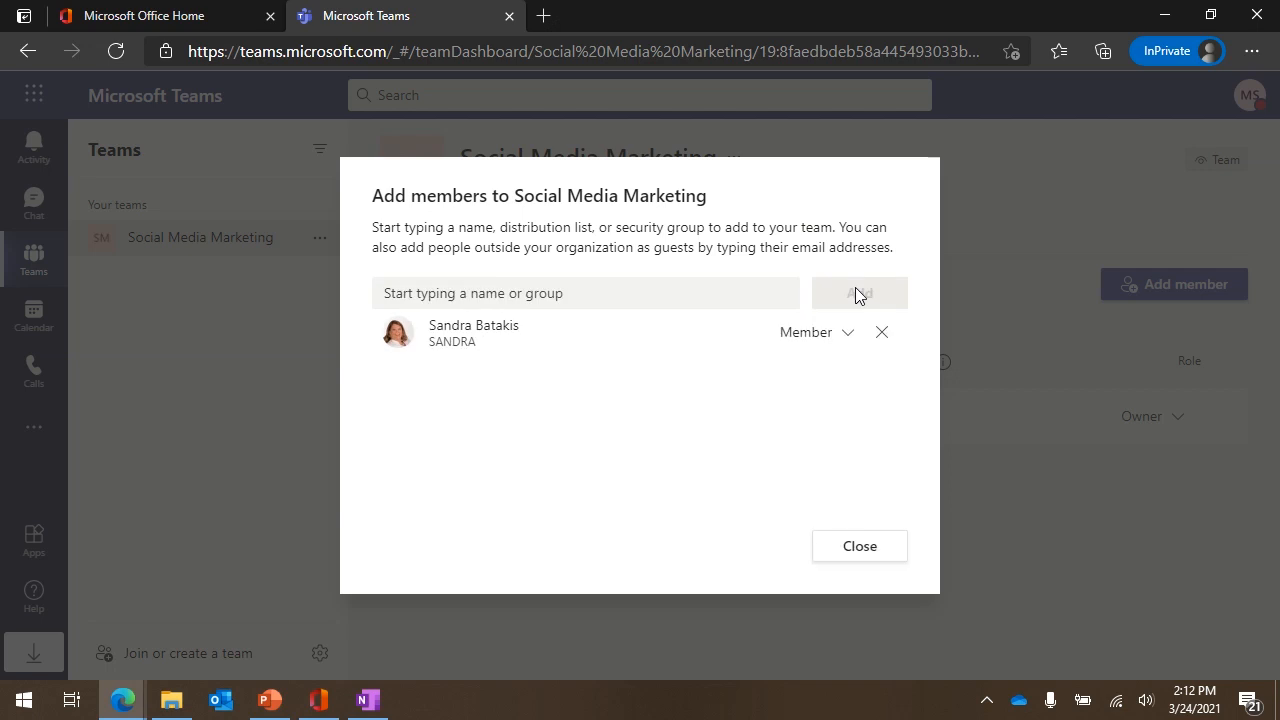
{"action": "left_click", "coordinate": [861, 551]}
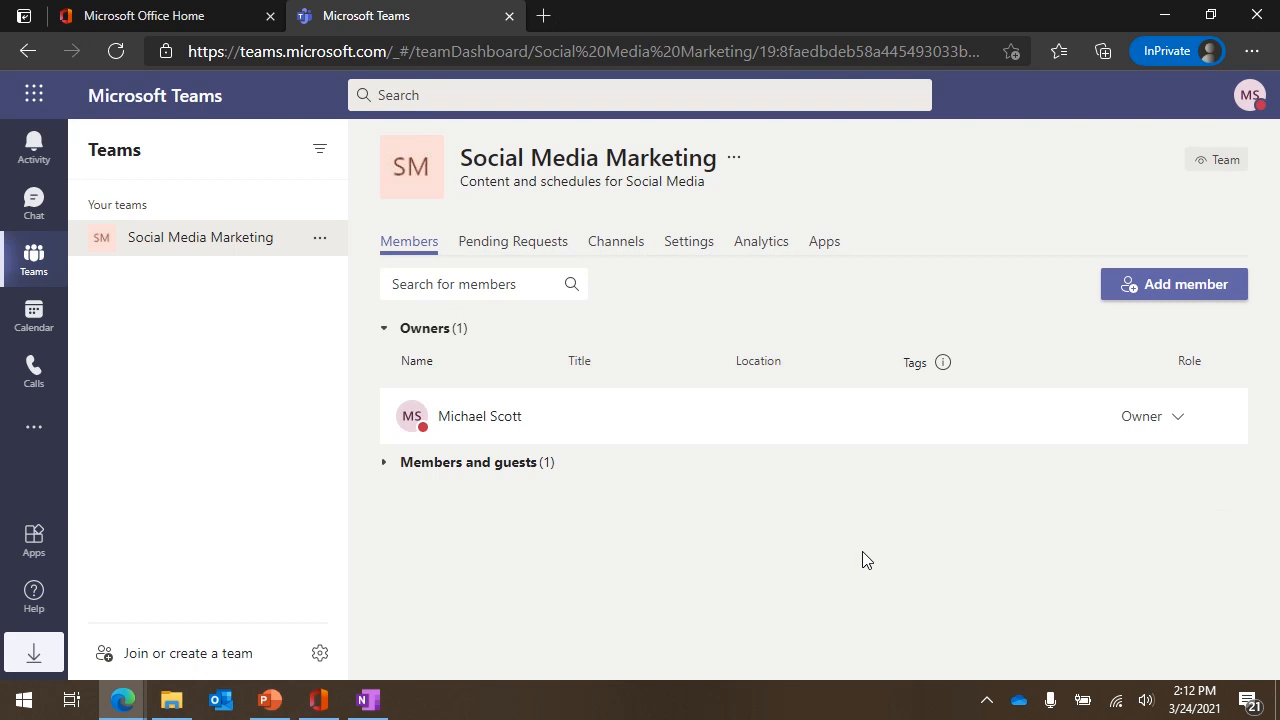
Check the team's members and guests list and its pending join requests
{"action": "left_click", "coordinate": [391, 472]}
{"action": "left_click", "coordinate": [391, 472]}
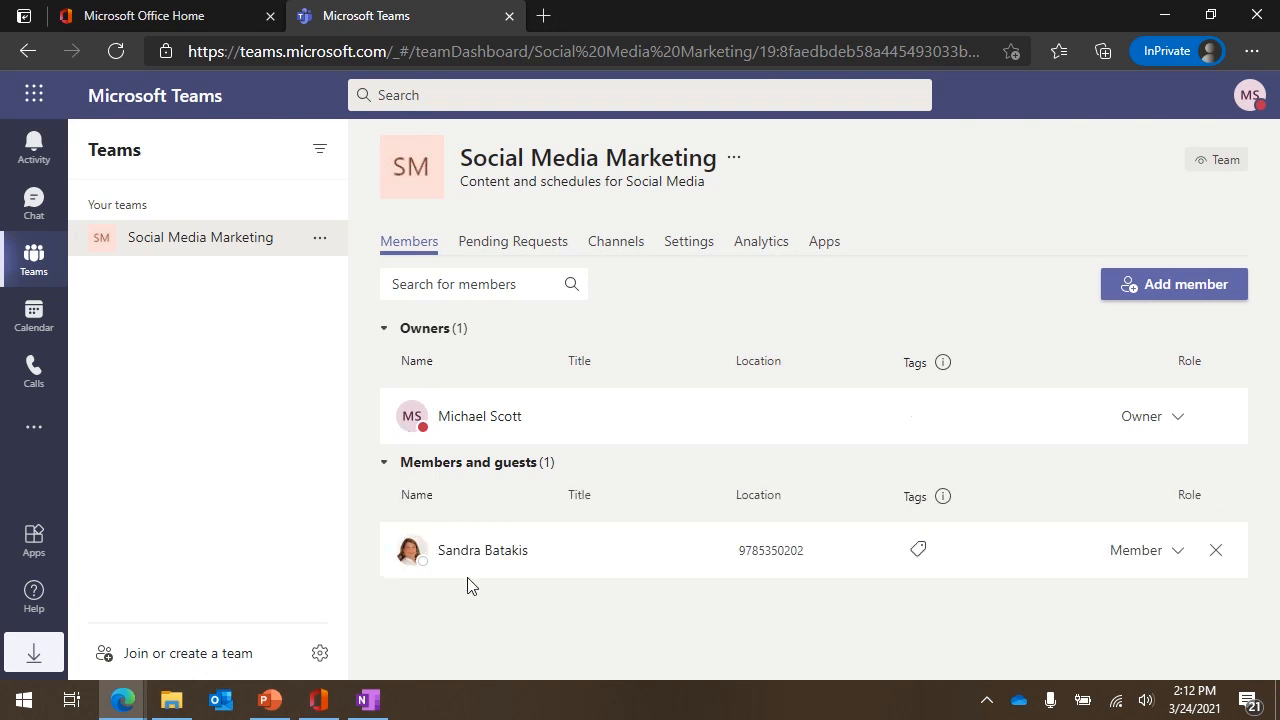
{"action": "left_click", "coordinate": [509, 247]}
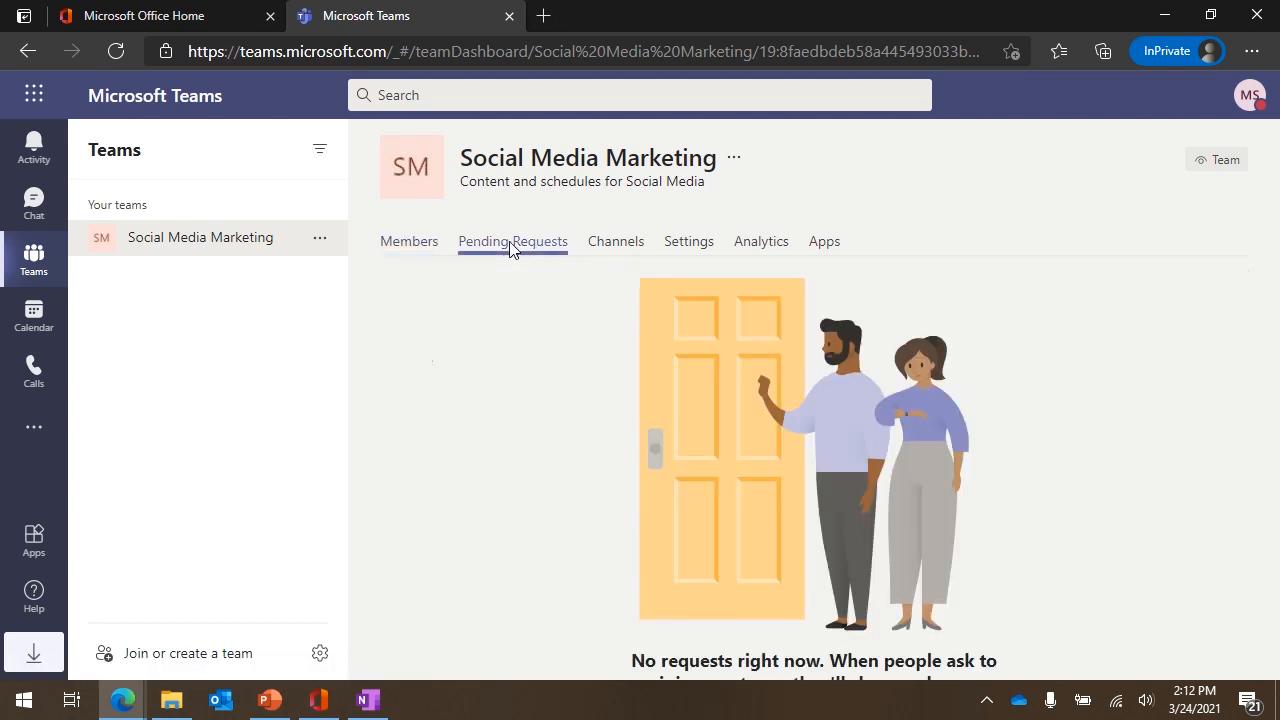
Add a standard channel named "Facebook" to the Social Media Marketing team
{"action": "left_click", "coordinate": [632, 249]}
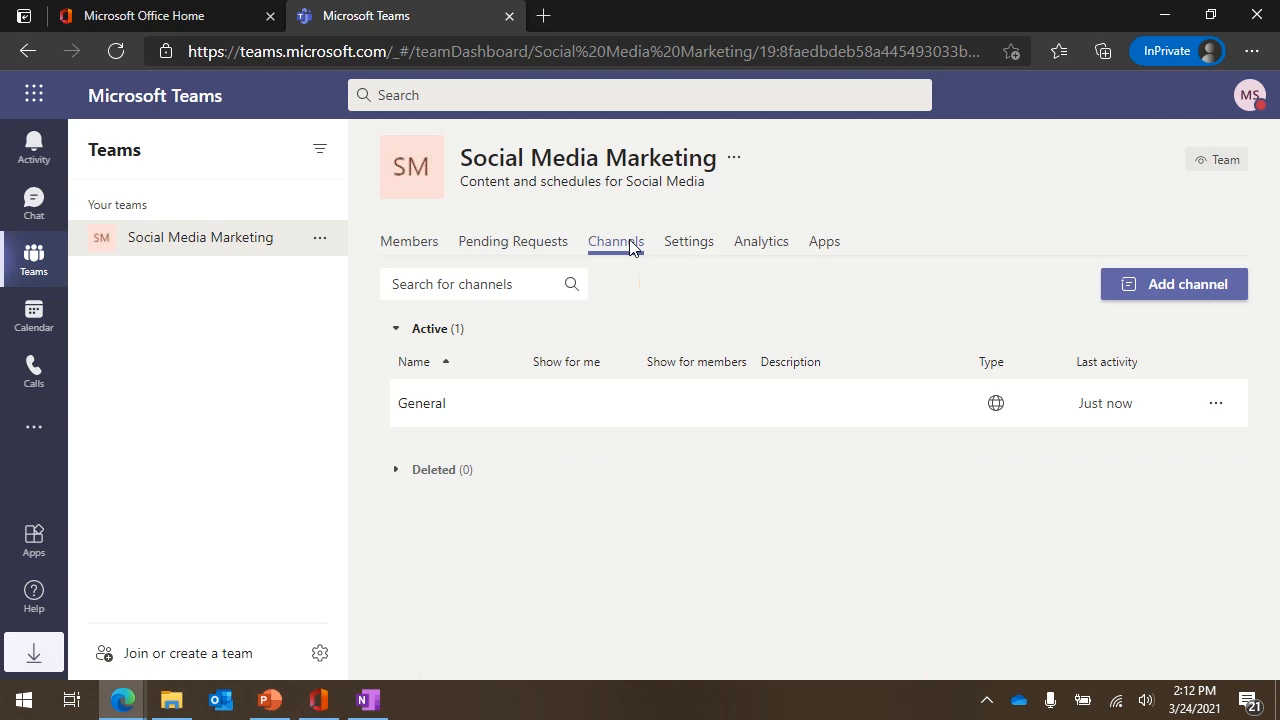
{"action": "left_click", "coordinate": [1213, 288]}
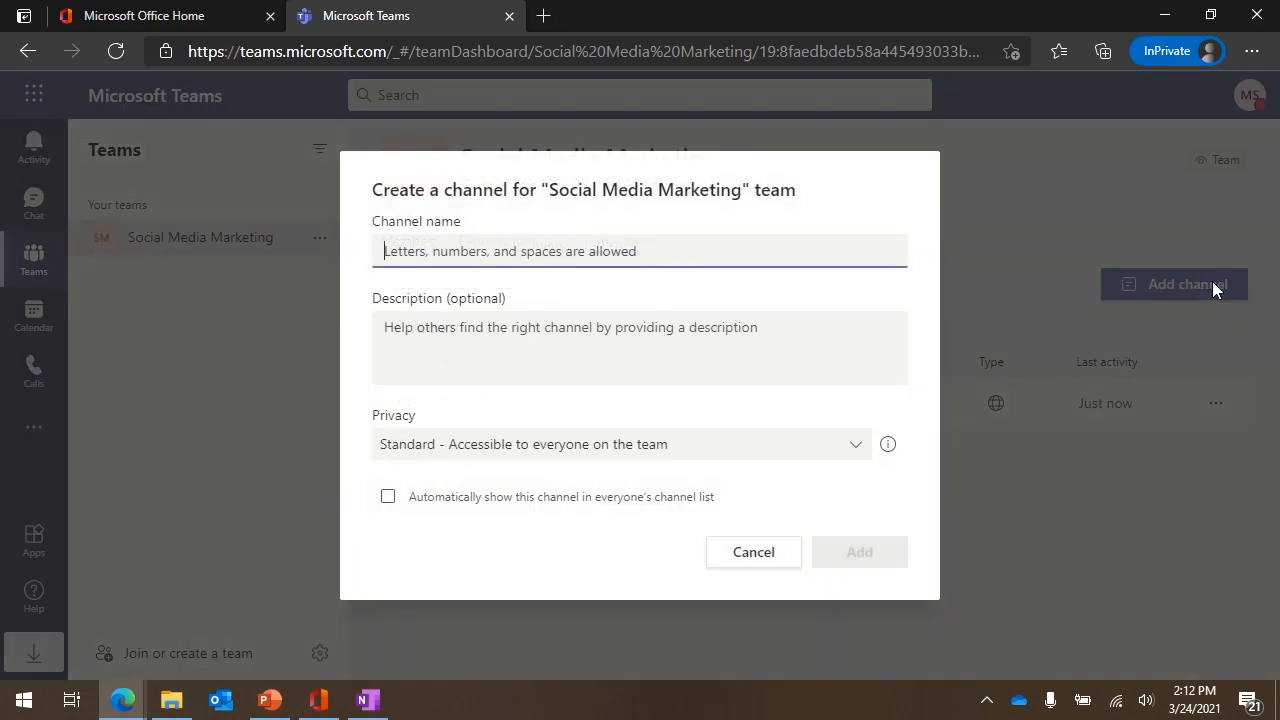
{"action": "type", "text": "Faceboo"}
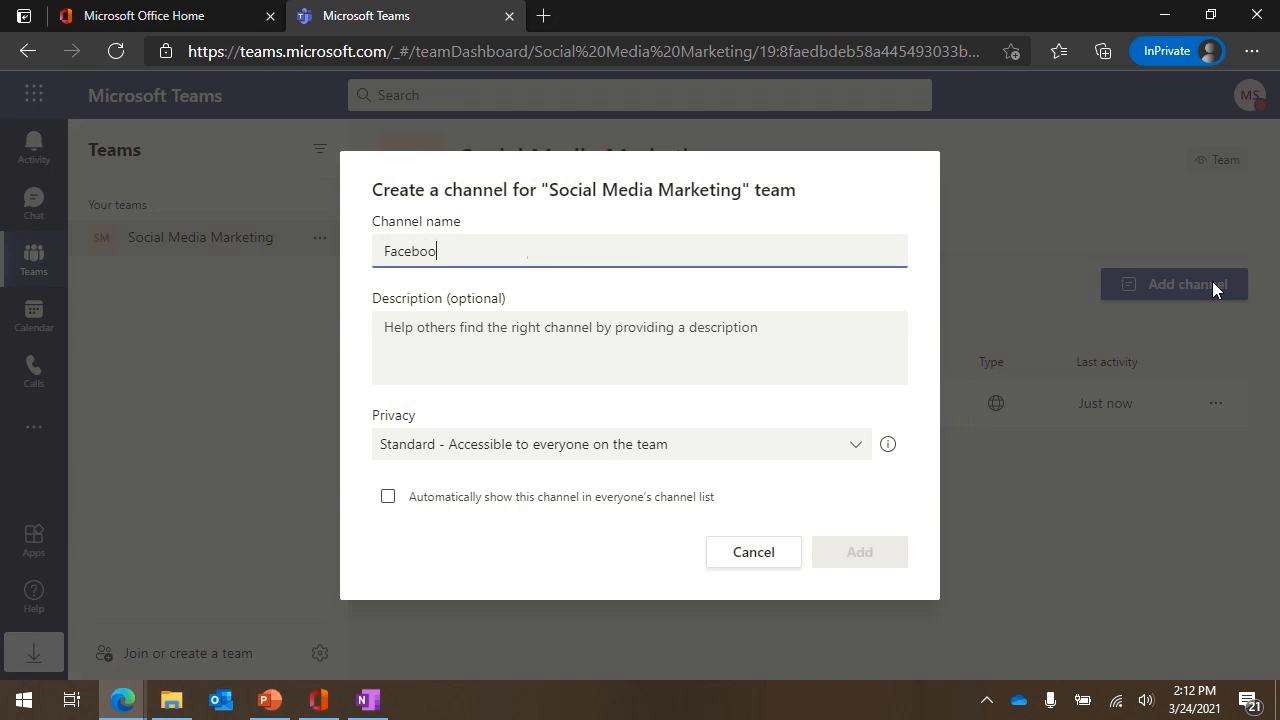
{"action": "type", "text": "k"}
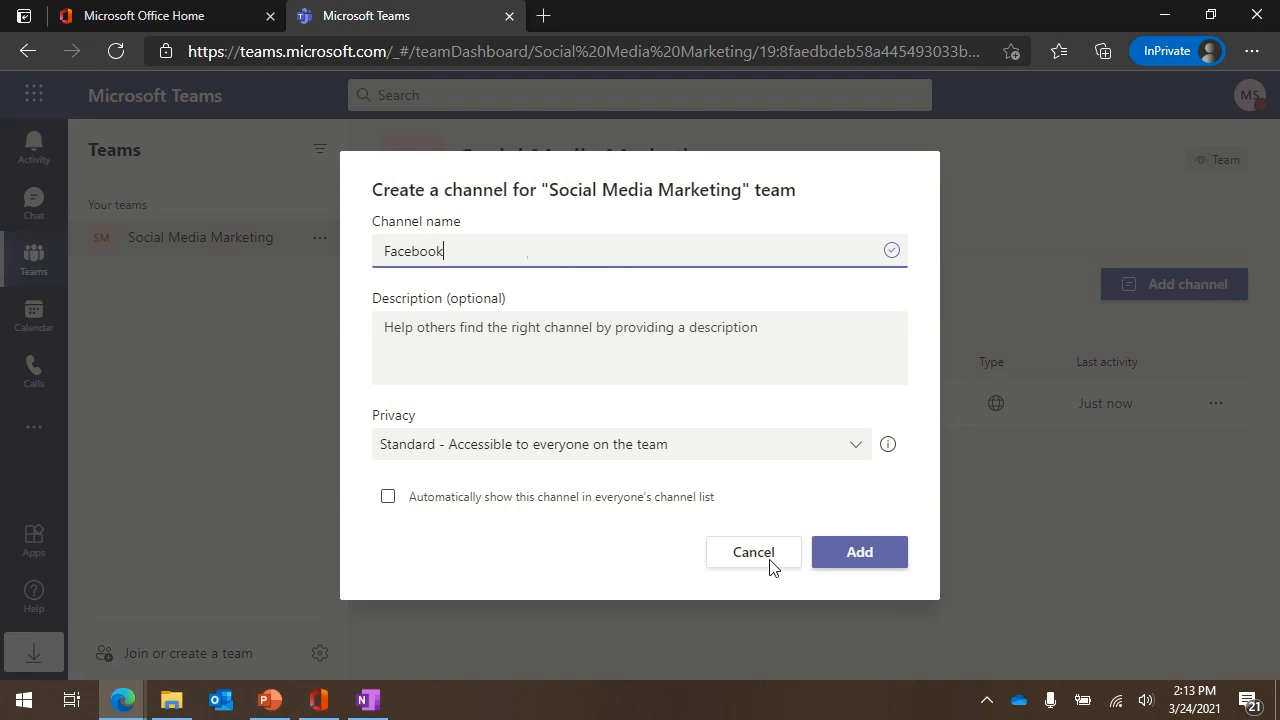
{"action": "left_click", "coordinate": [868, 553]}
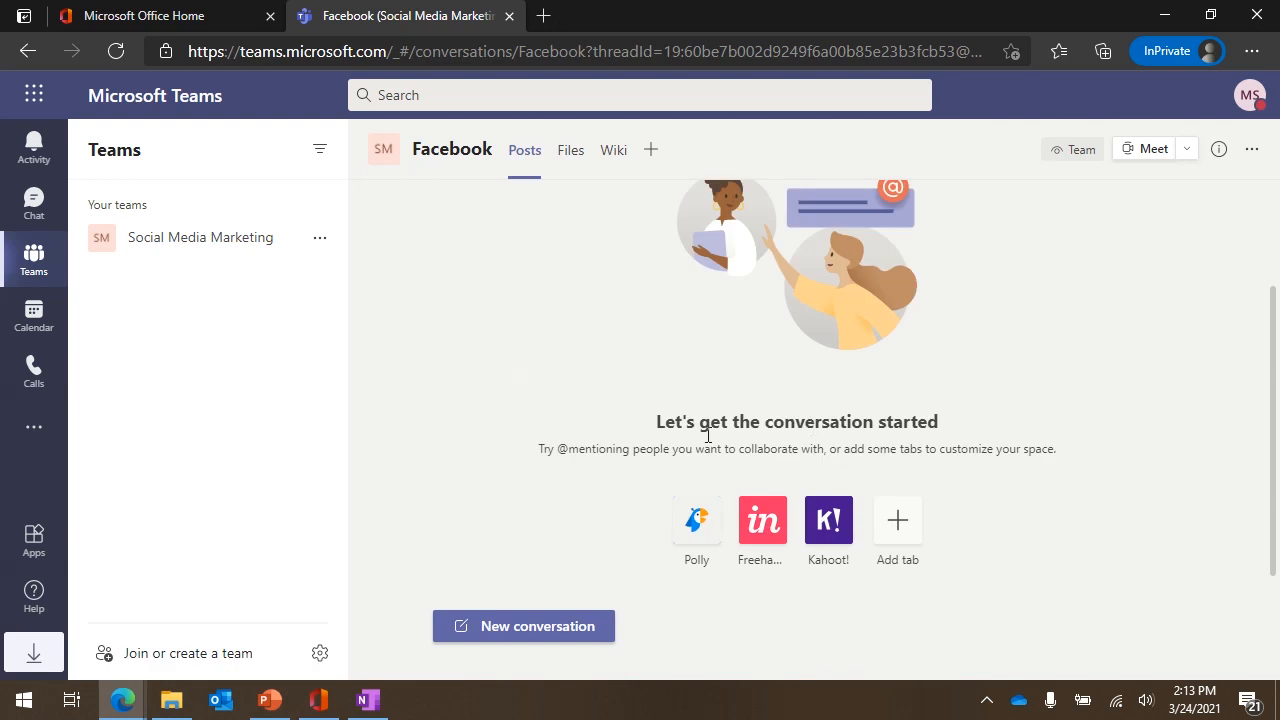
Expand the Social Media Marketing team's channel list and view the General and Facebook channels
{"action": "left_click", "coordinate": [77, 240]}
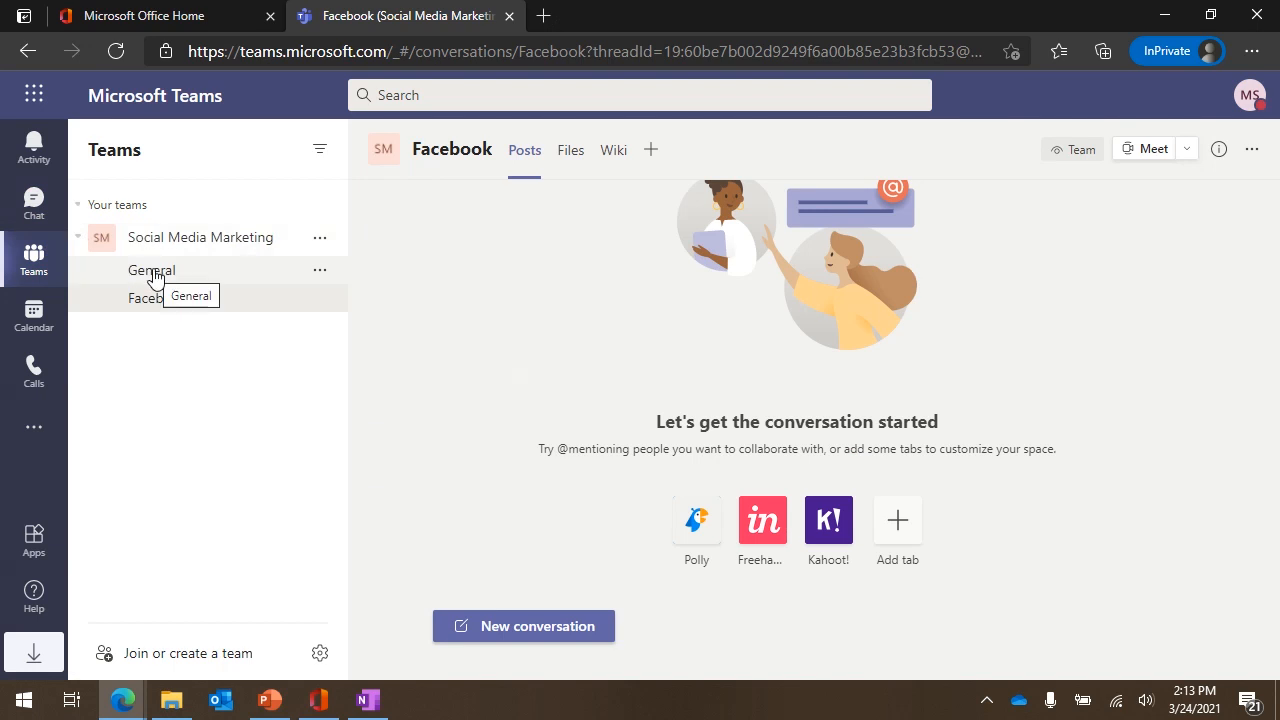
{"action": "left_click", "coordinate": [197, 277]}
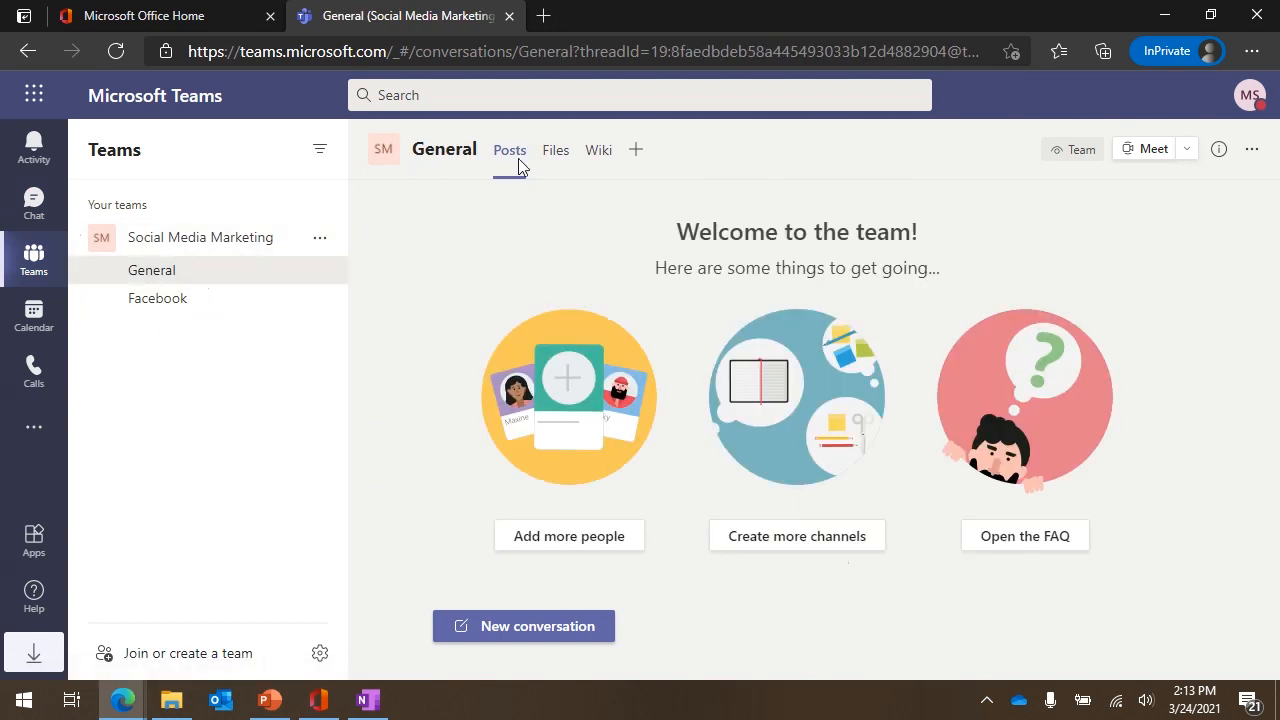
{"action": "left_click", "coordinate": [200, 305]}
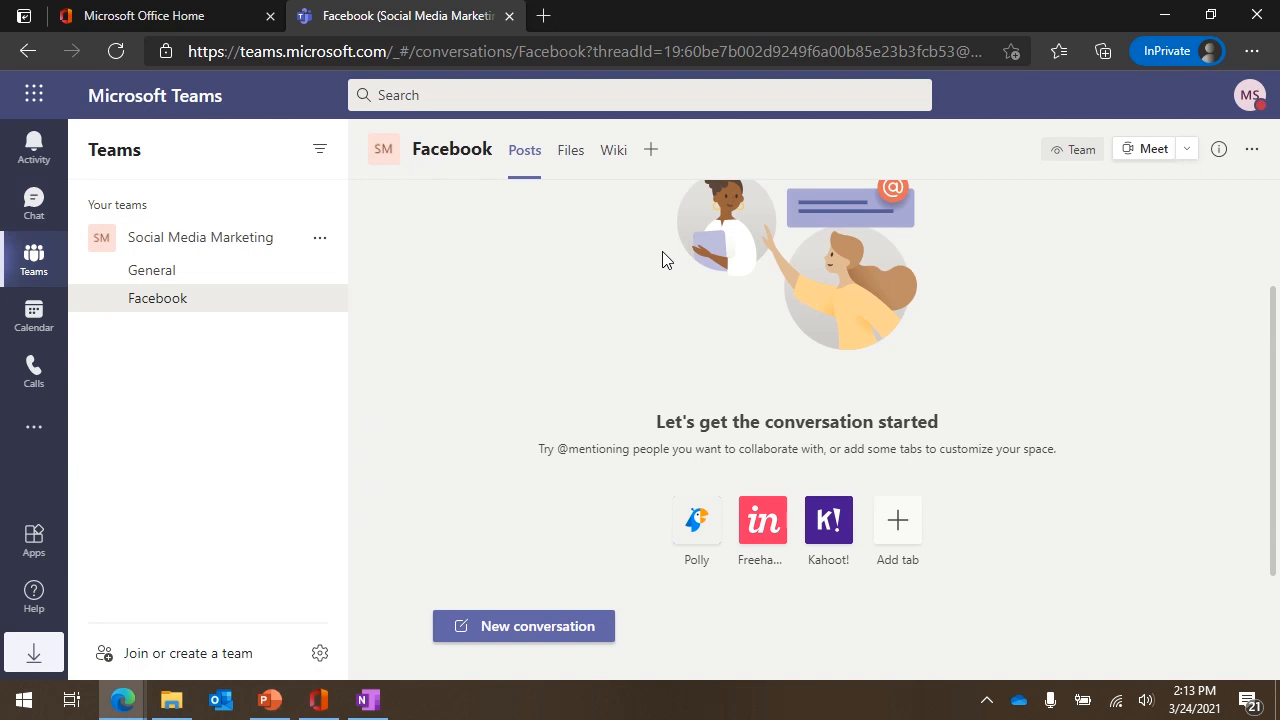
Add a standard channel named "LinkedIn" to the Social Media Marketing team
{"action": "left_click", "coordinate": [320, 238]}
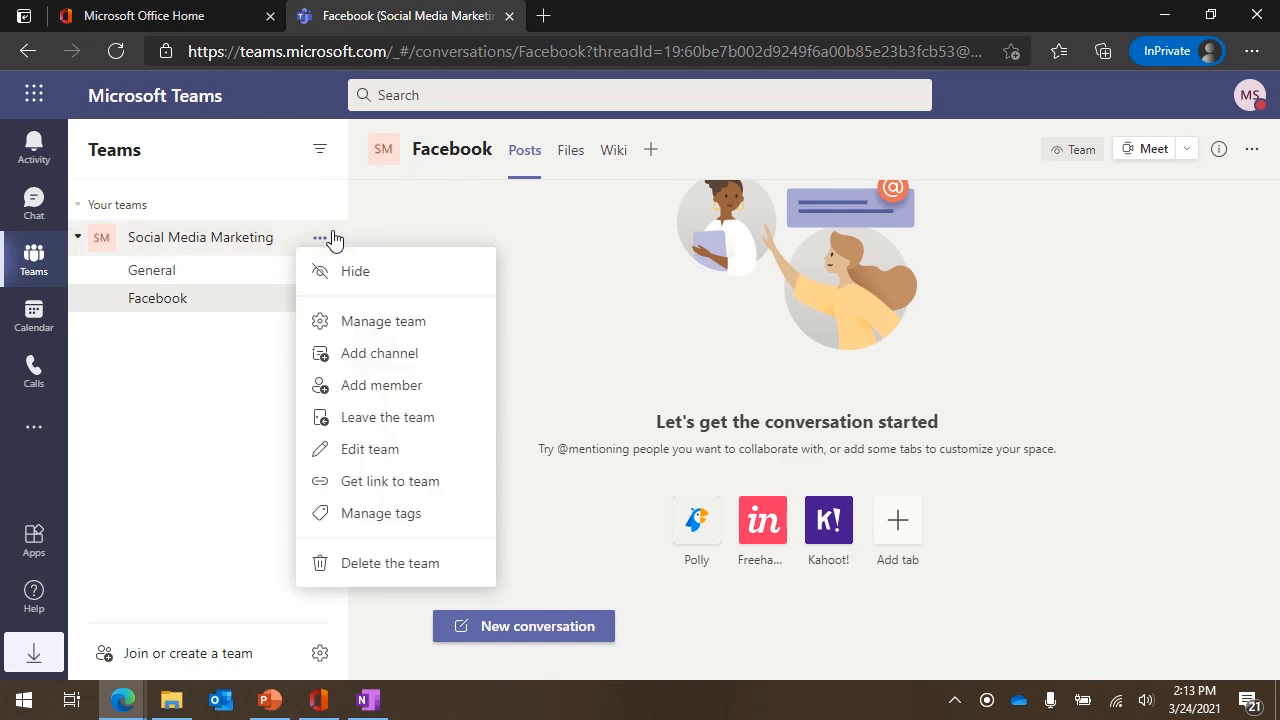
{"action": "left_click", "coordinate": [391, 368]}
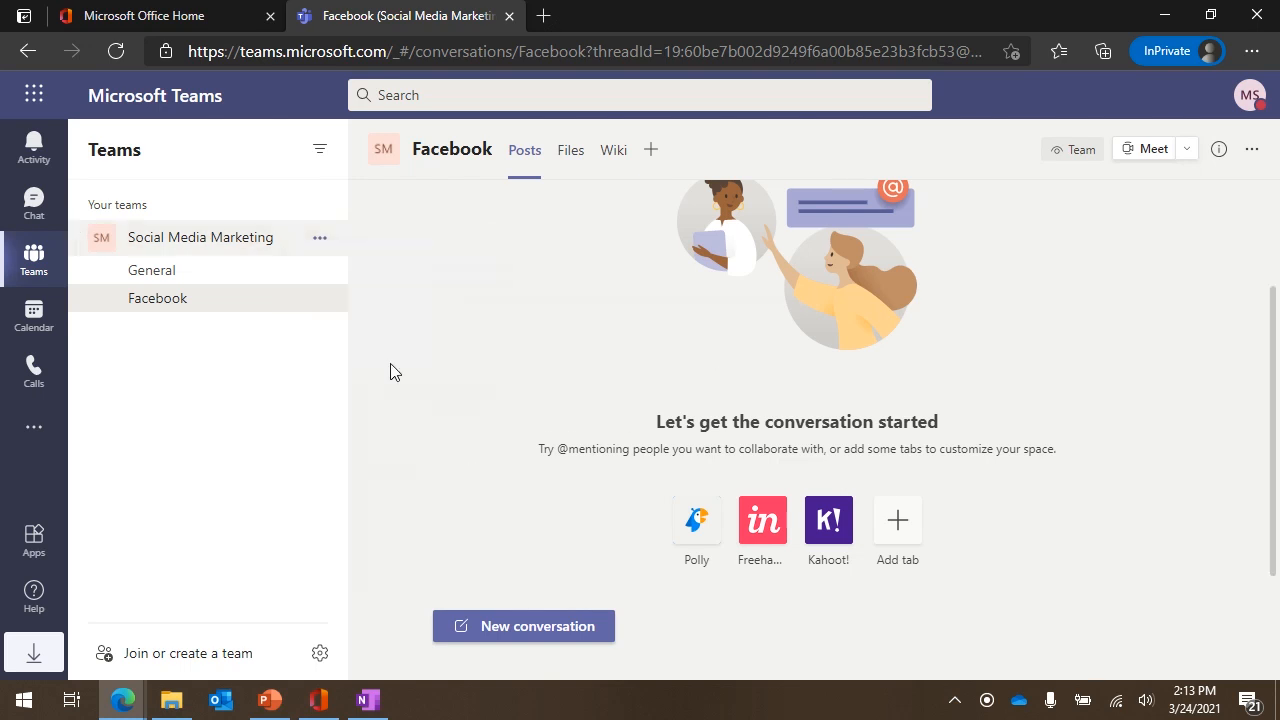
{"action": "type", "text": "Linked"}
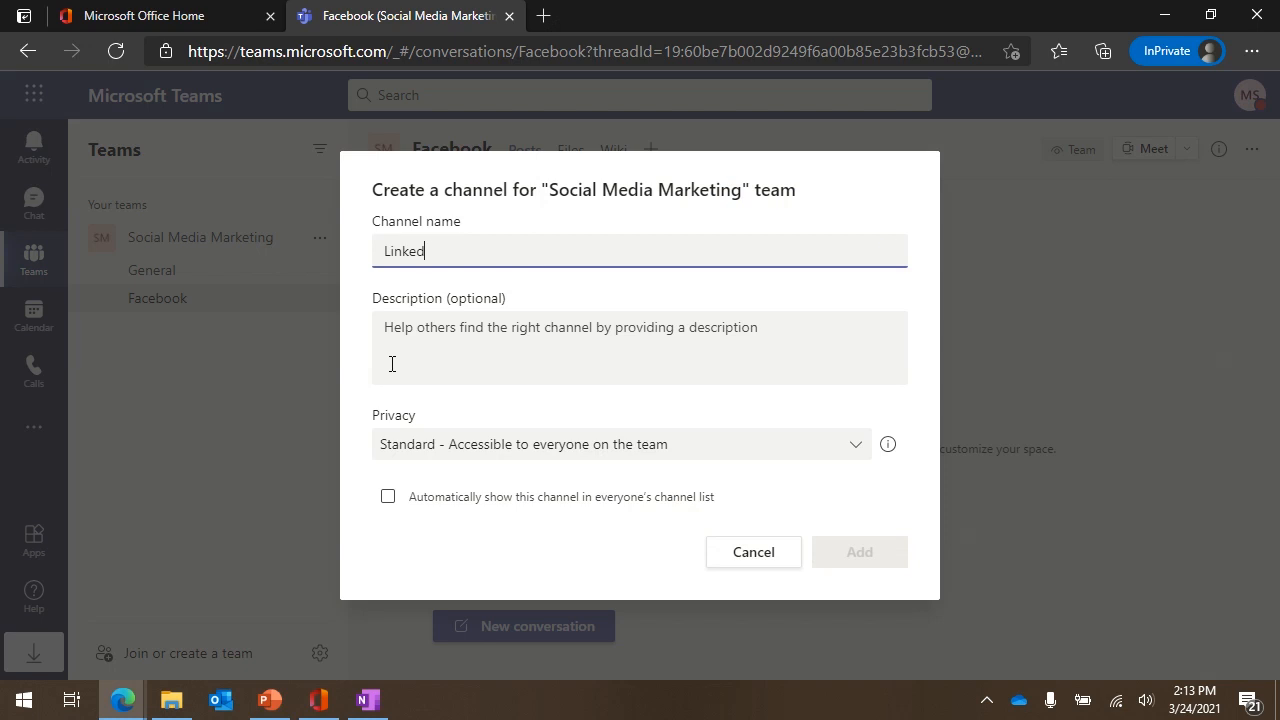
{"action": "type", "text": "In"}
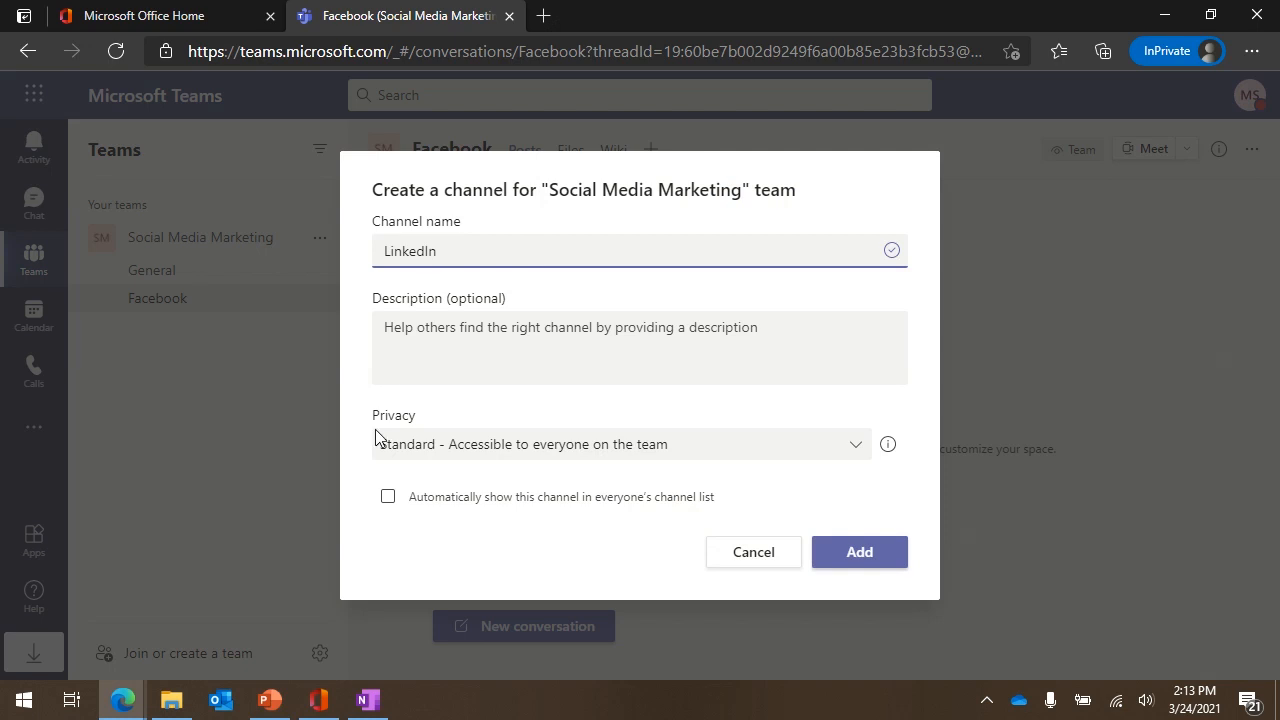
{"action": "left_click", "coordinate": [838, 558]}
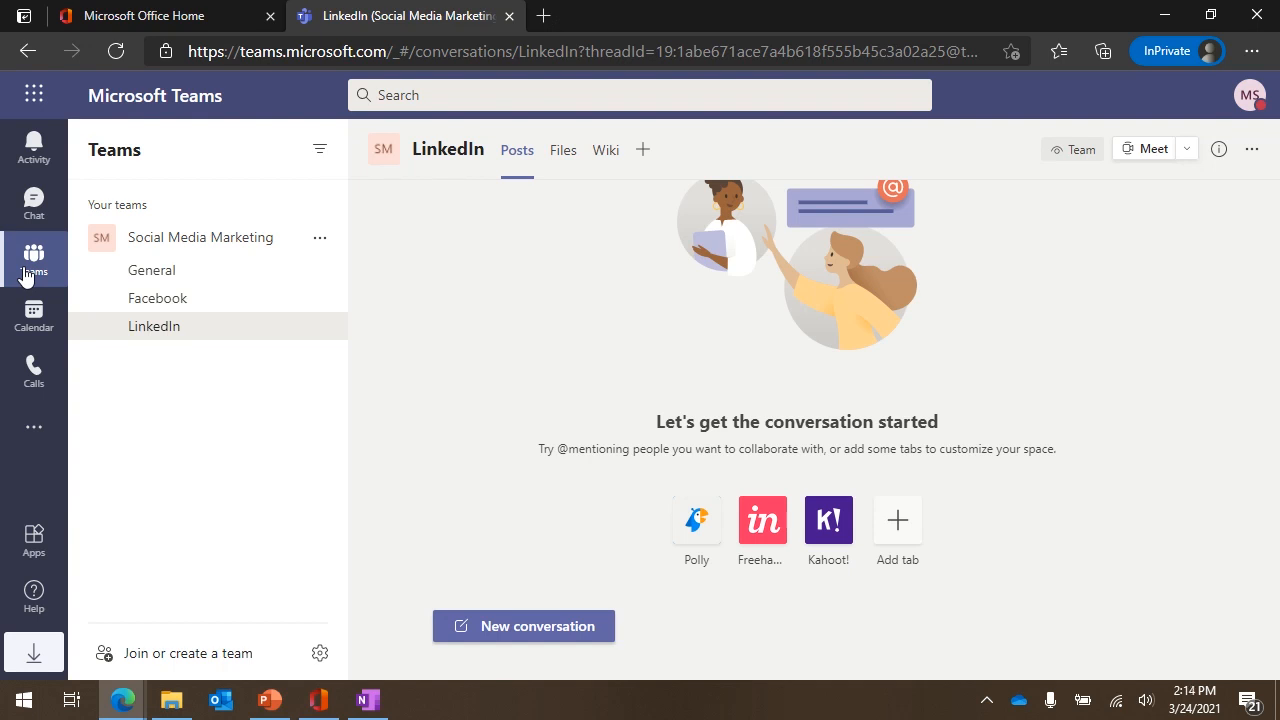
Post a new conversation reading "Lets find a calendar app" in the General channel
{"action": "left_click", "coordinate": [226, 277]}
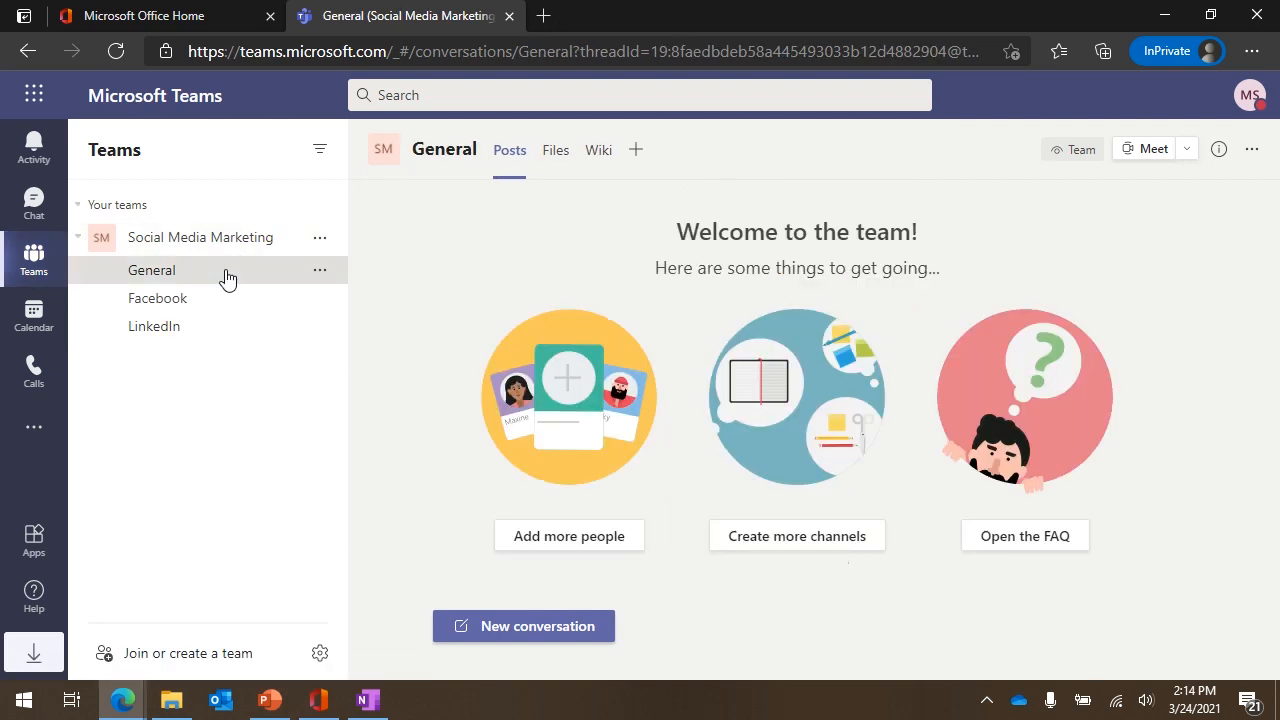
{"action": "left_click", "coordinate": [534, 628]}
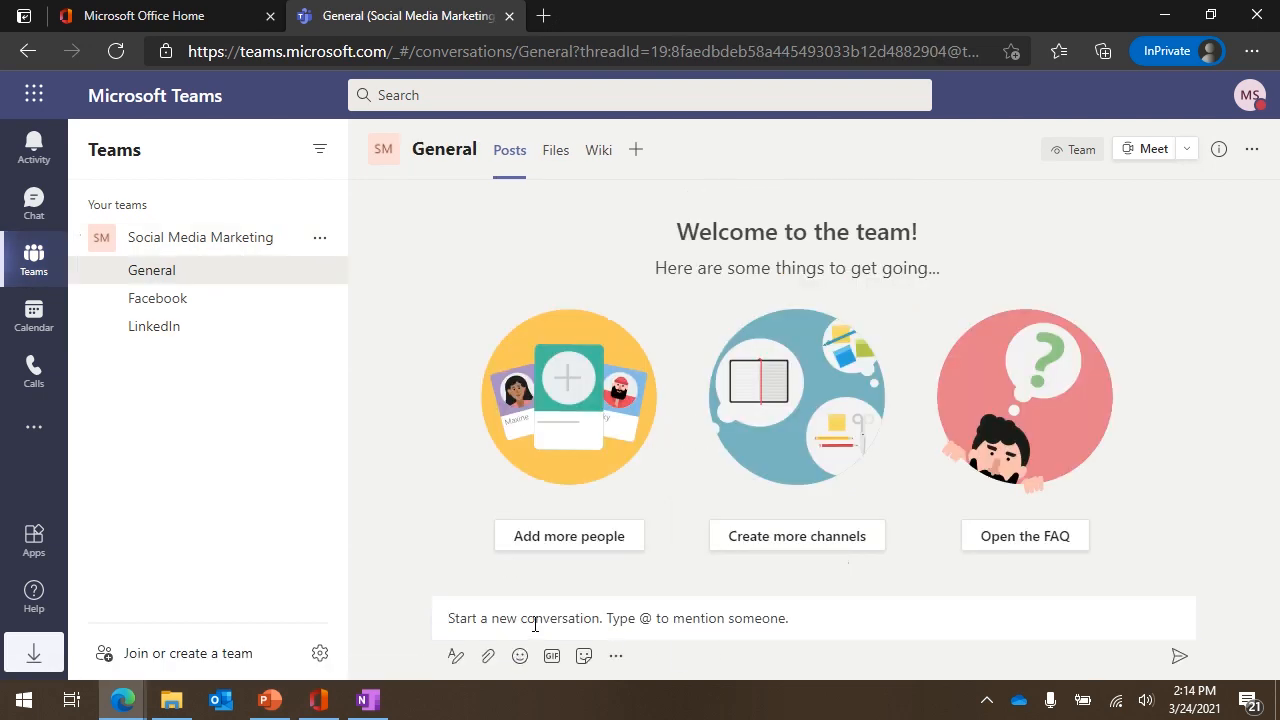
{"action": "type", "text": "Lets f"}
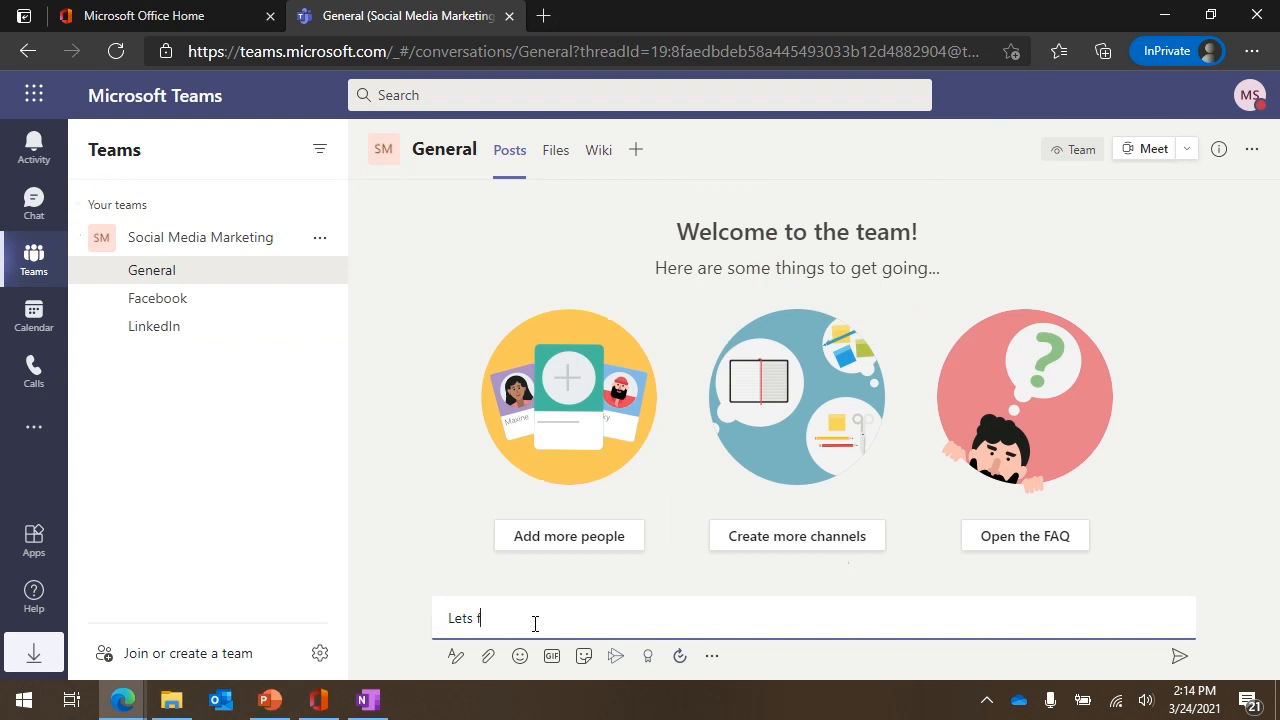
{"action": "type", "text": "ind a calendar app"}
{"action": "key", "text": "Return"}
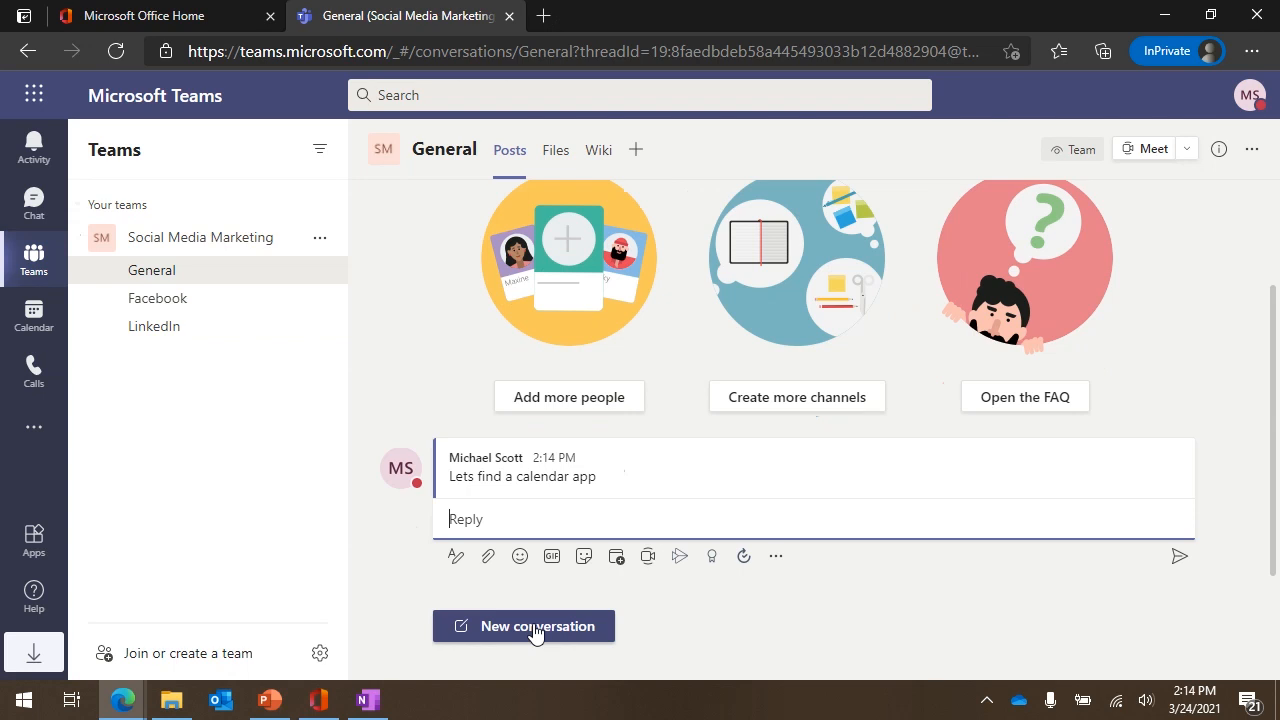
View the posts of the Facebook and LinkedIn channels and return to the General channel
{"action": "left_click", "coordinate": [180, 305]}
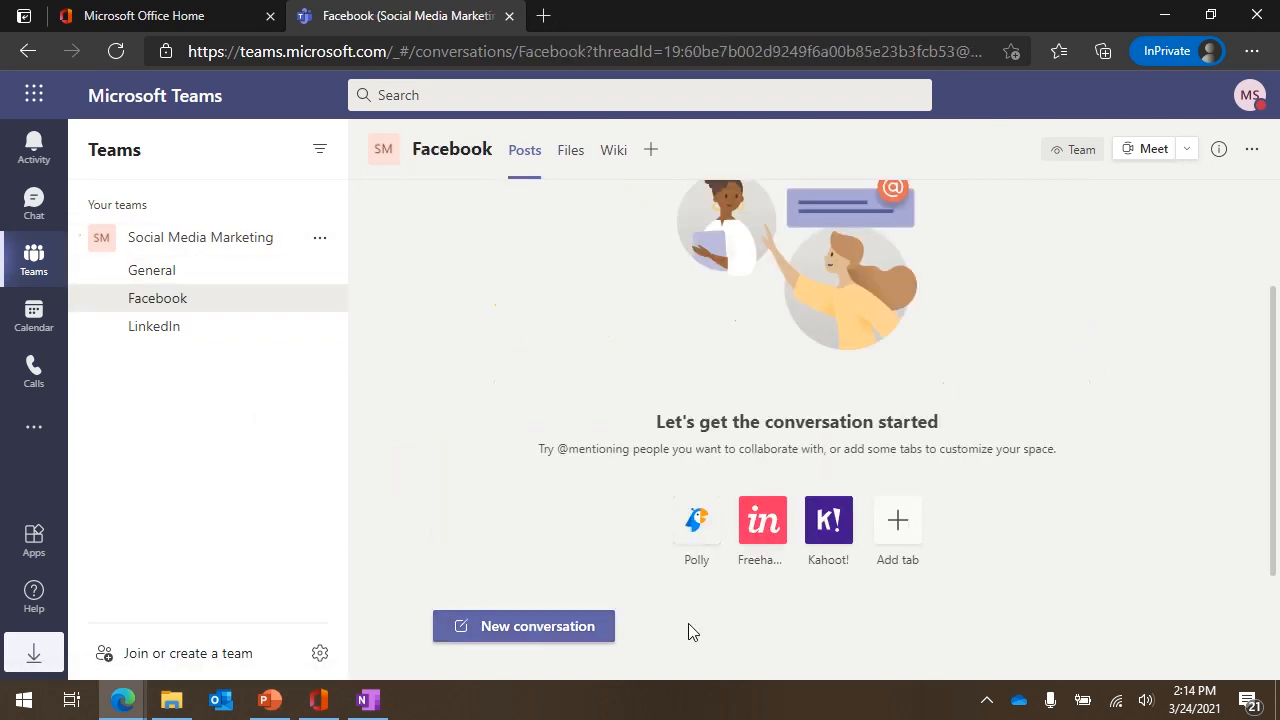
{"action": "left_click", "coordinate": [178, 328]}
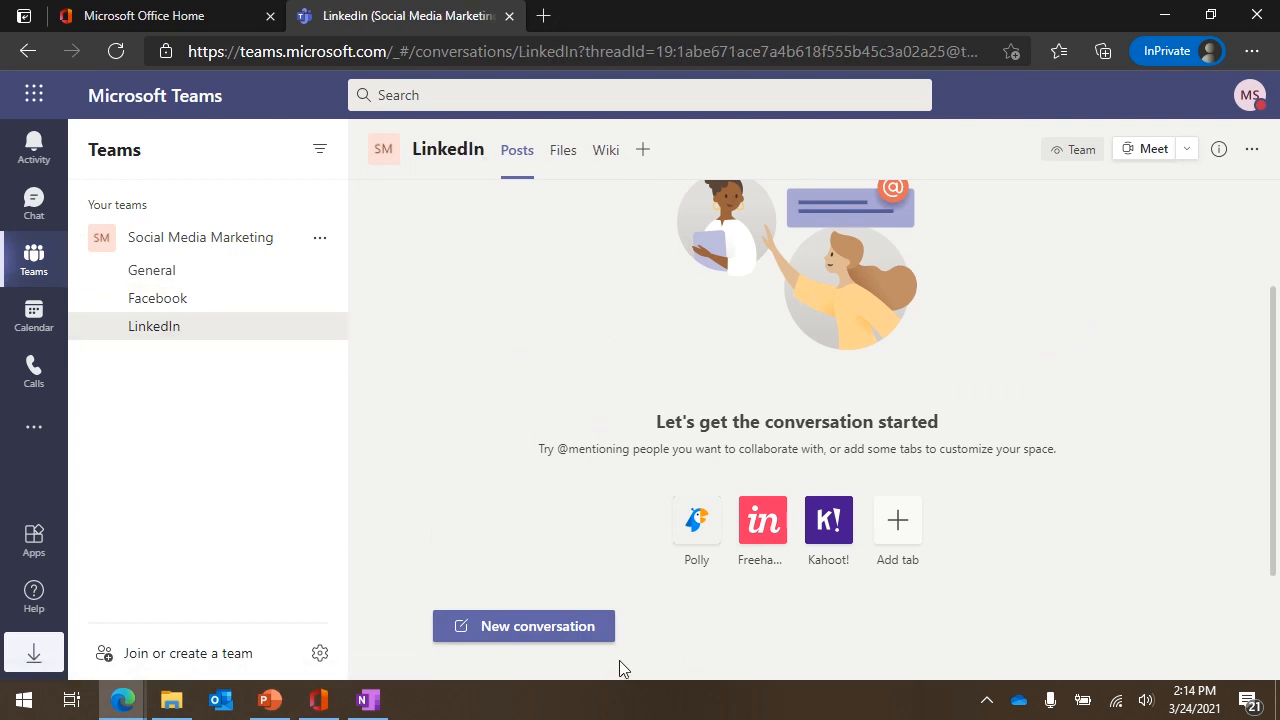
{"action": "left_click", "coordinate": [175, 272]}
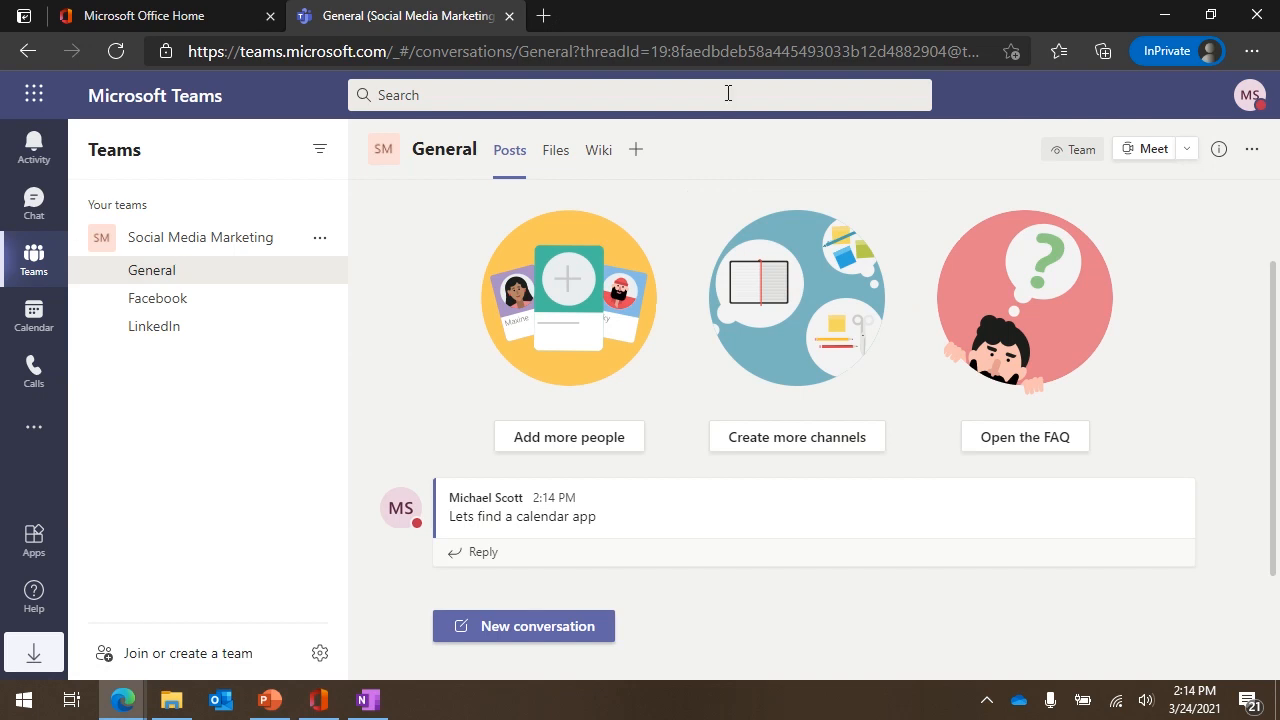
Search the tab apps for "cal", add Calendar Pro to the General channel, and turn on desktop notifications
{"action": "left_click", "coordinate": [637, 150]}
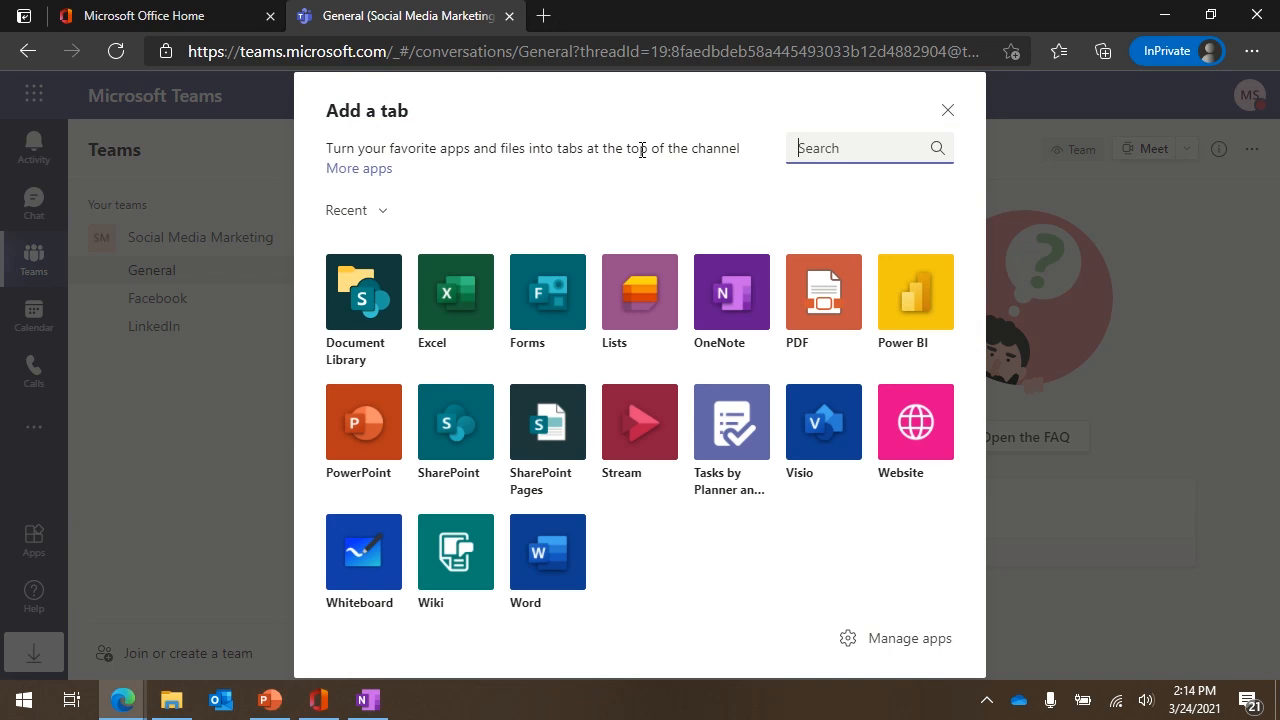
{"action": "type", "text": "cal"}
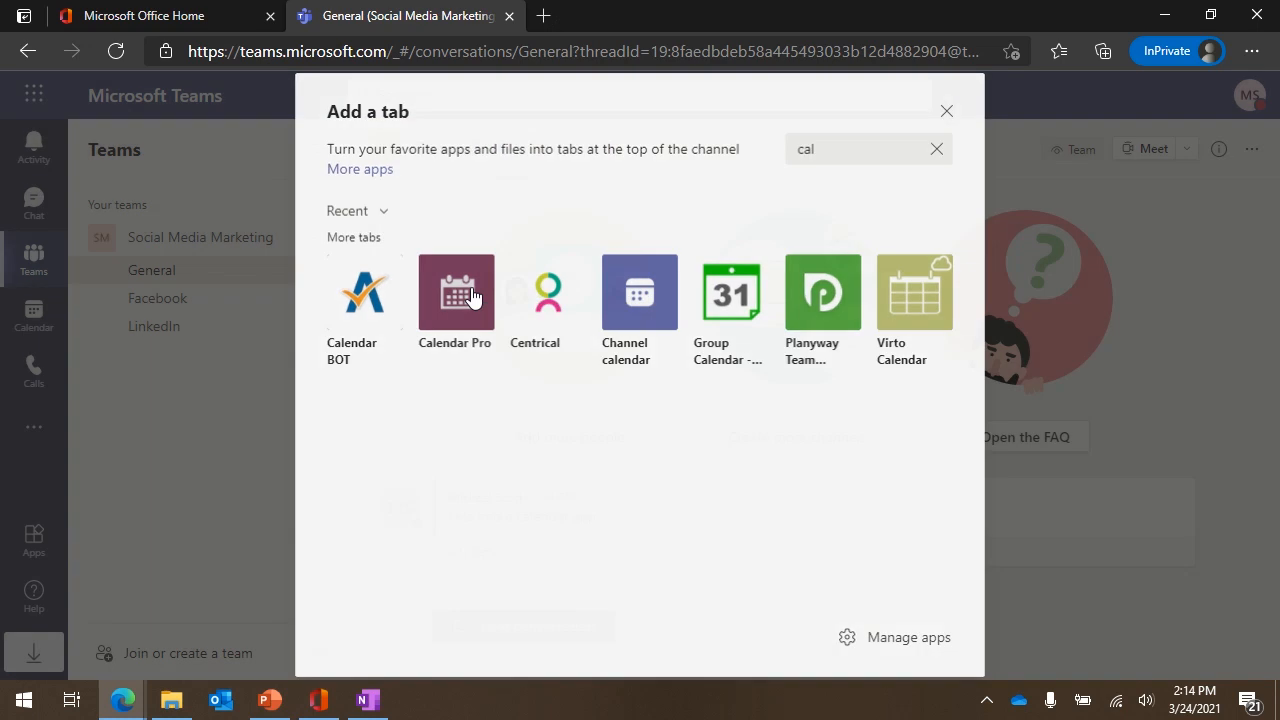
{"action": "left_click", "coordinate": [472, 298]}
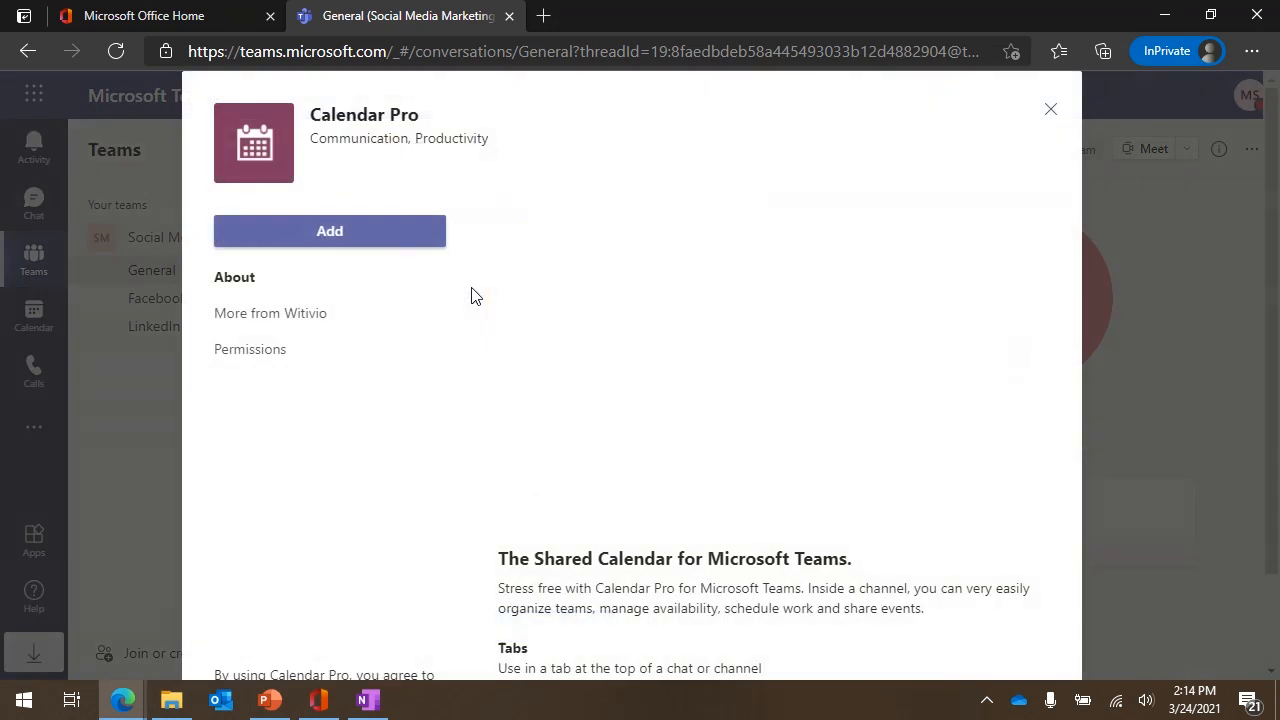
{"action": "left_click", "coordinate": [354, 240]}
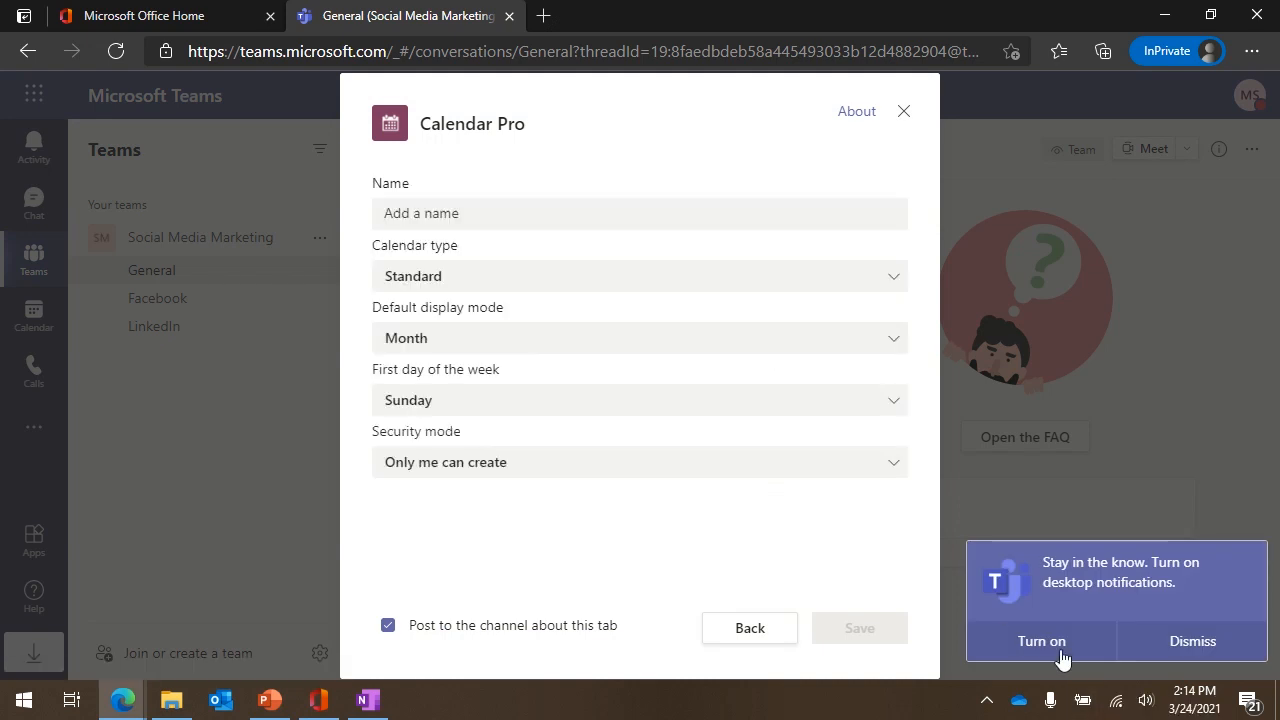
{"action": "left_click", "coordinate": [1041, 641]}
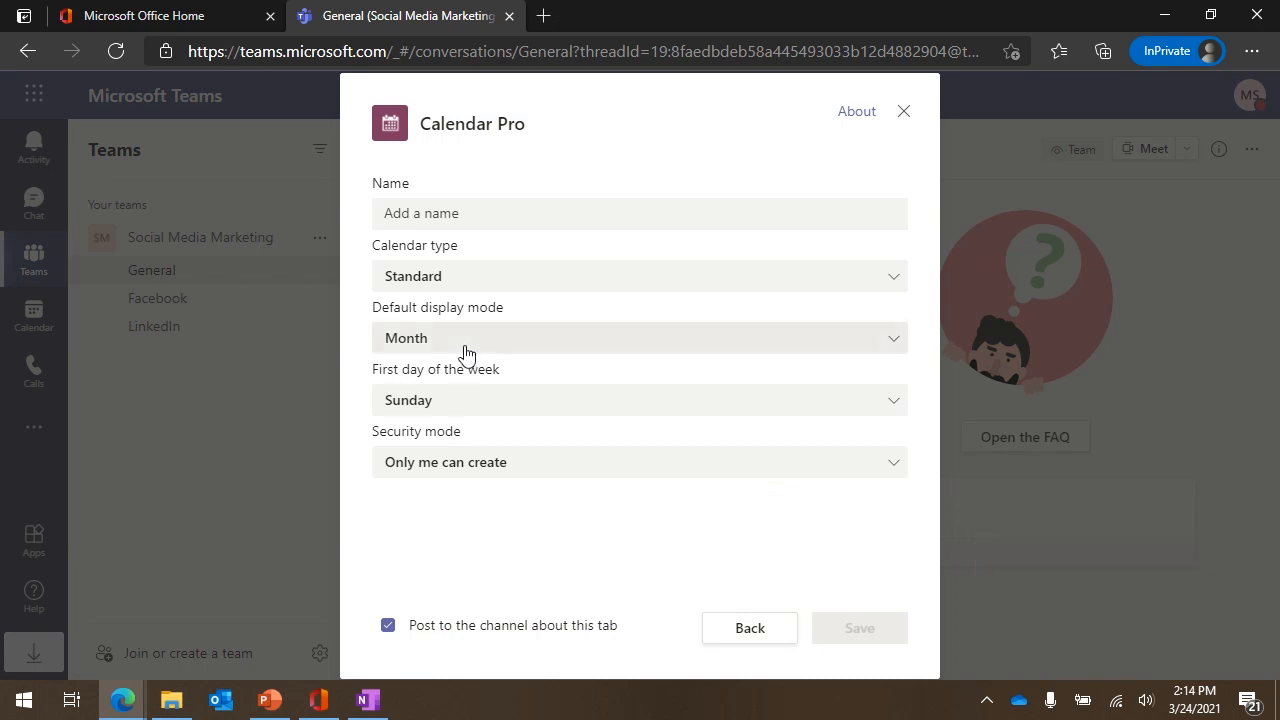
Save the calendar tab as "Marketing and Social Media Calendar" with Monday as first day of the week and security mode "All users can create and edit"
{"action": "left_click", "coordinate": [506, 212]}
{"action": "type", "text": "Marke"}
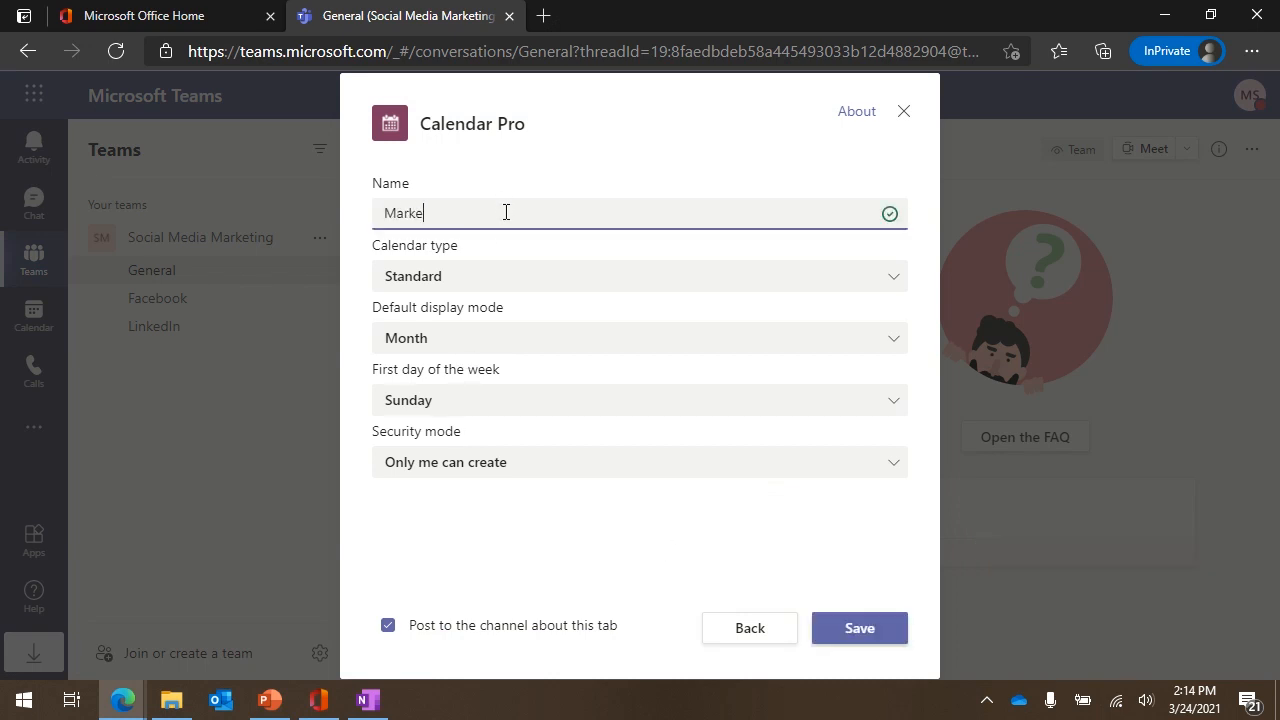
{"action": "type", "text": "ting and Social Media Calendar"}
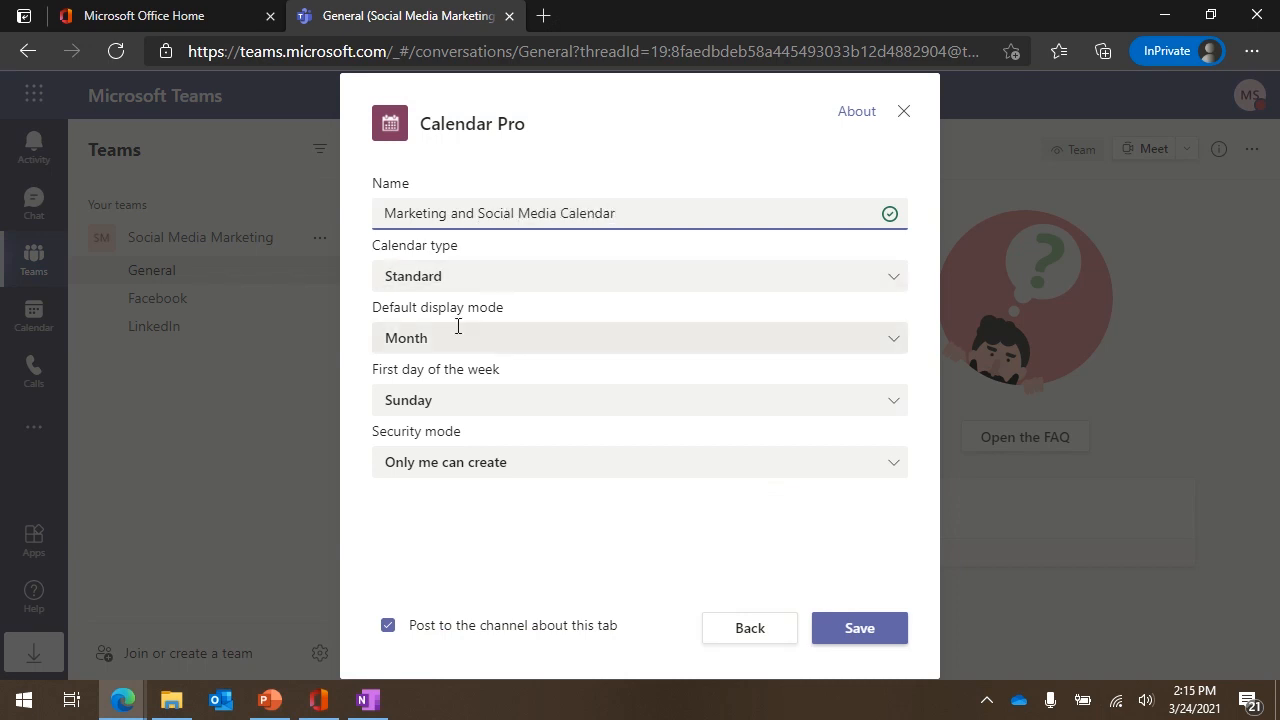
{"action": "left_click", "coordinate": [423, 408]}
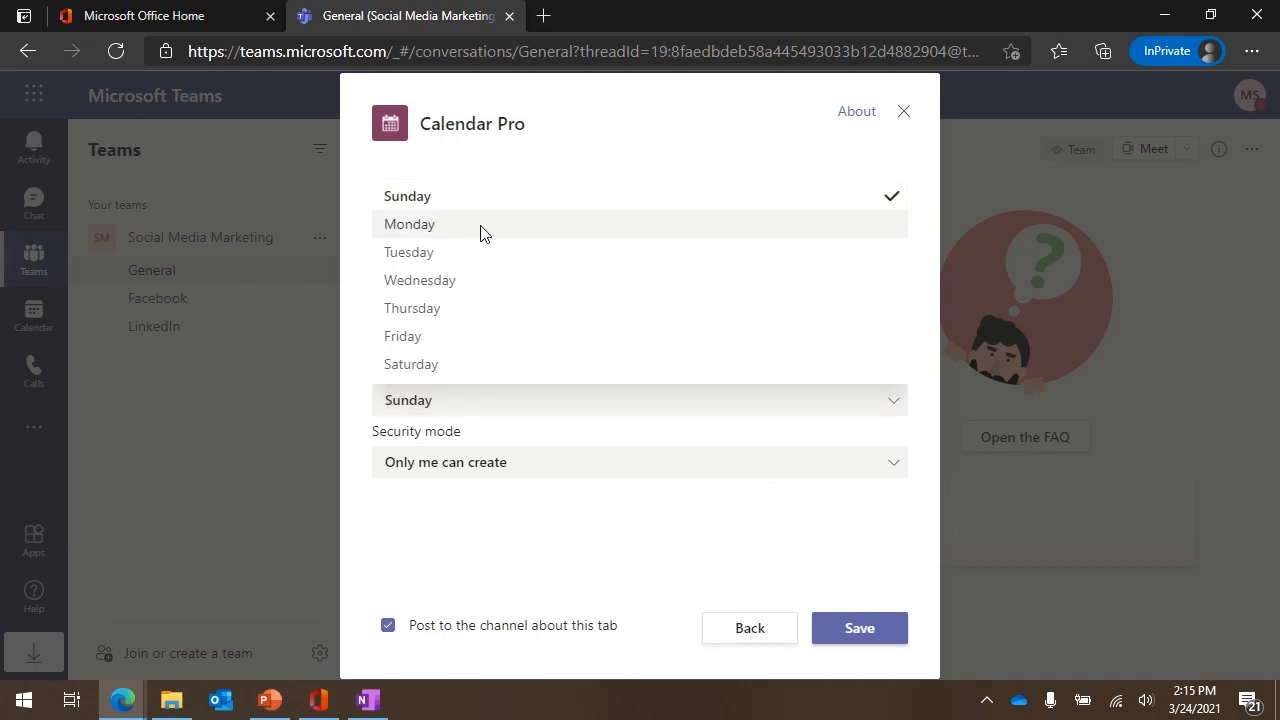
{"action": "left_click", "coordinate": [480, 232]}
{"action": "left_click", "coordinate": [420, 464]}
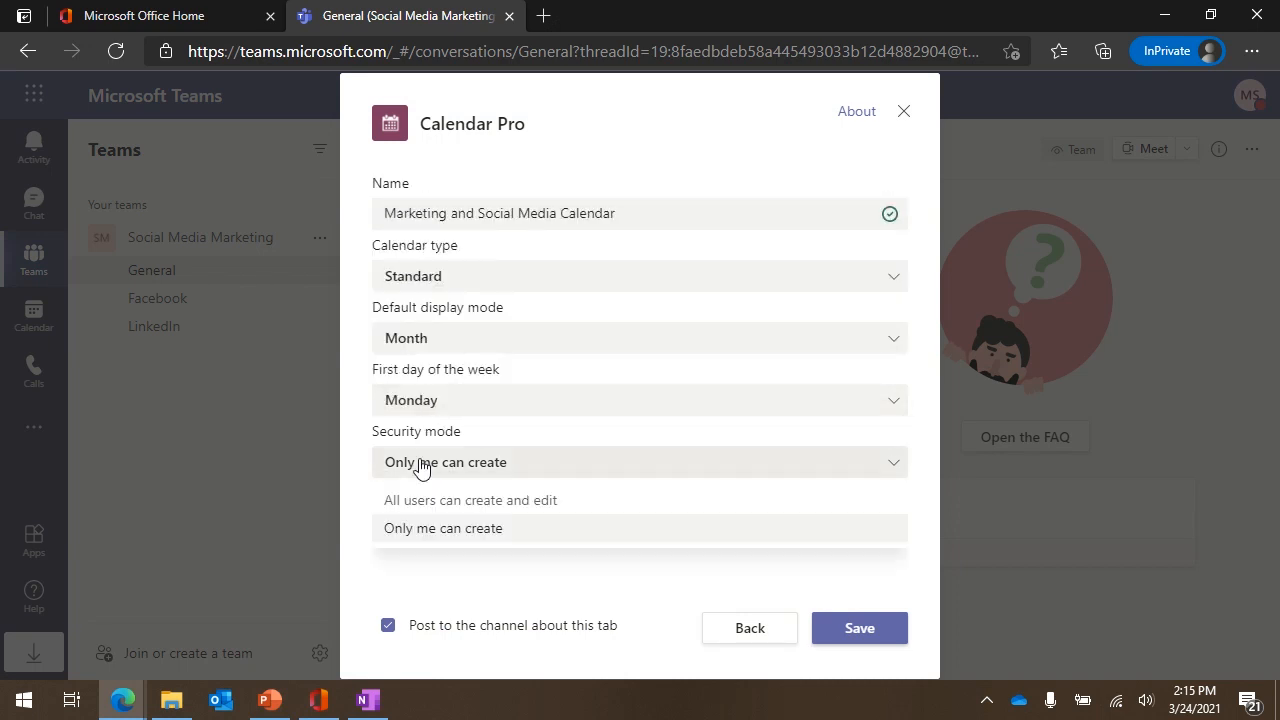
{"action": "left_click", "coordinate": [426, 503]}
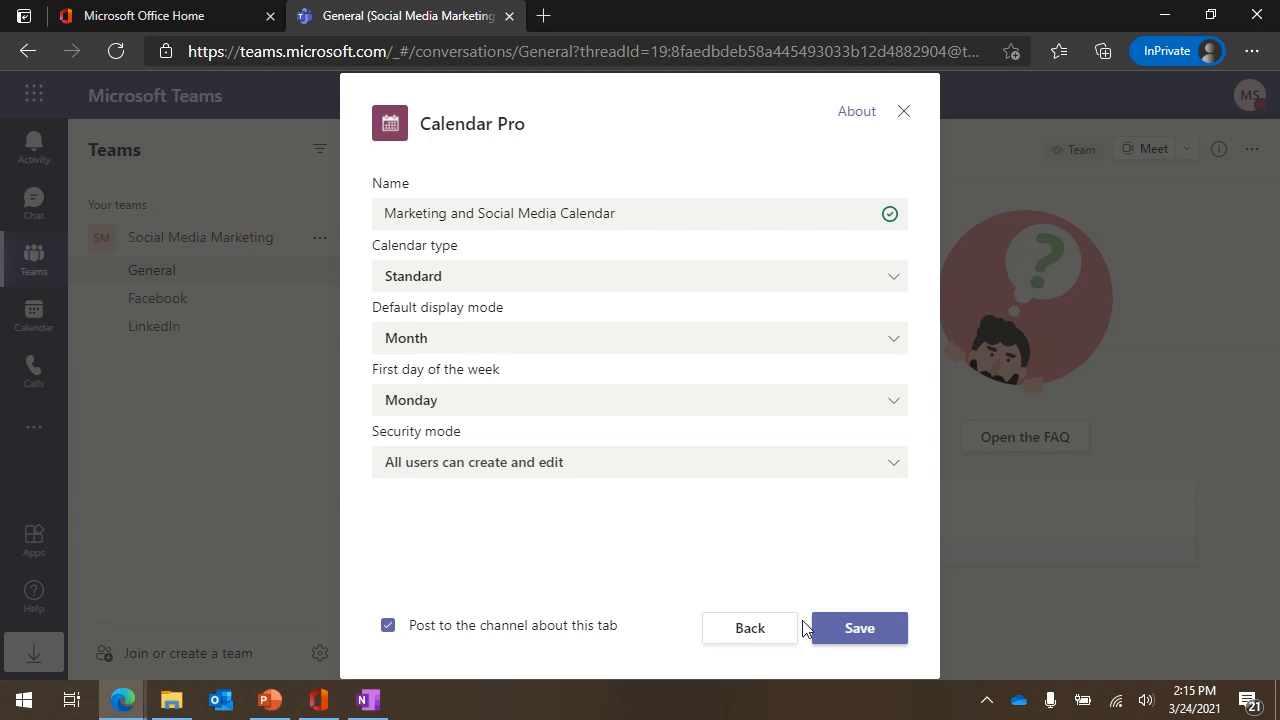
{"action": "left_click", "coordinate": [879, 628]}
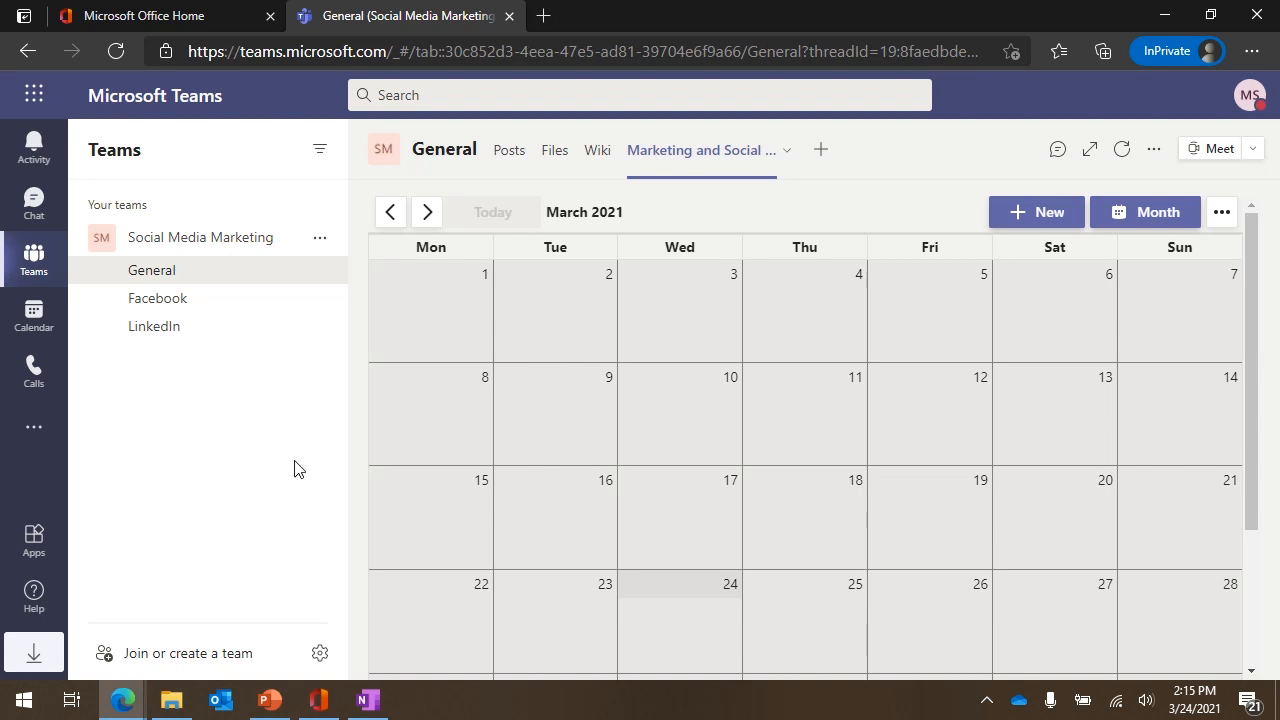
Check the General channel's posts and files, and permanently remove its Wiki tab
{"action": "left_click", "coordinate": [508, 157]}
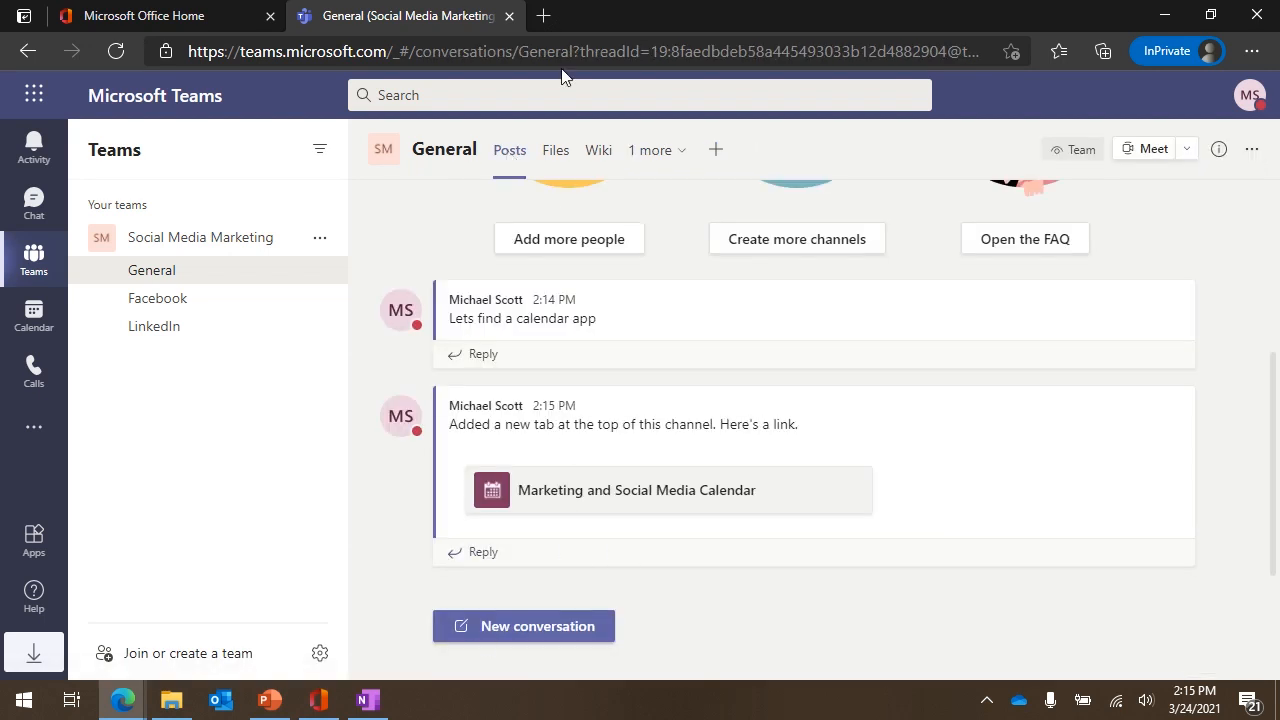
{"action": "left_click", "coordinate": [556, 152]}
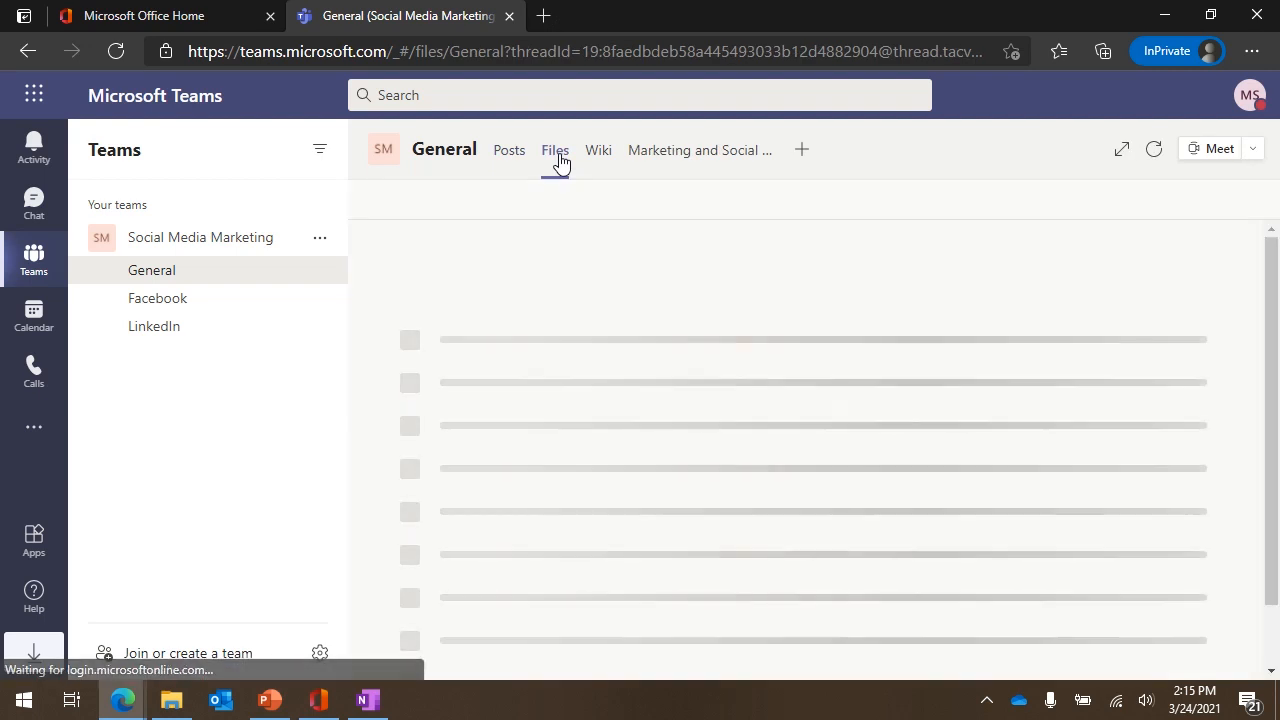
{"action": "left_click", "coordinate": [596, 156]}
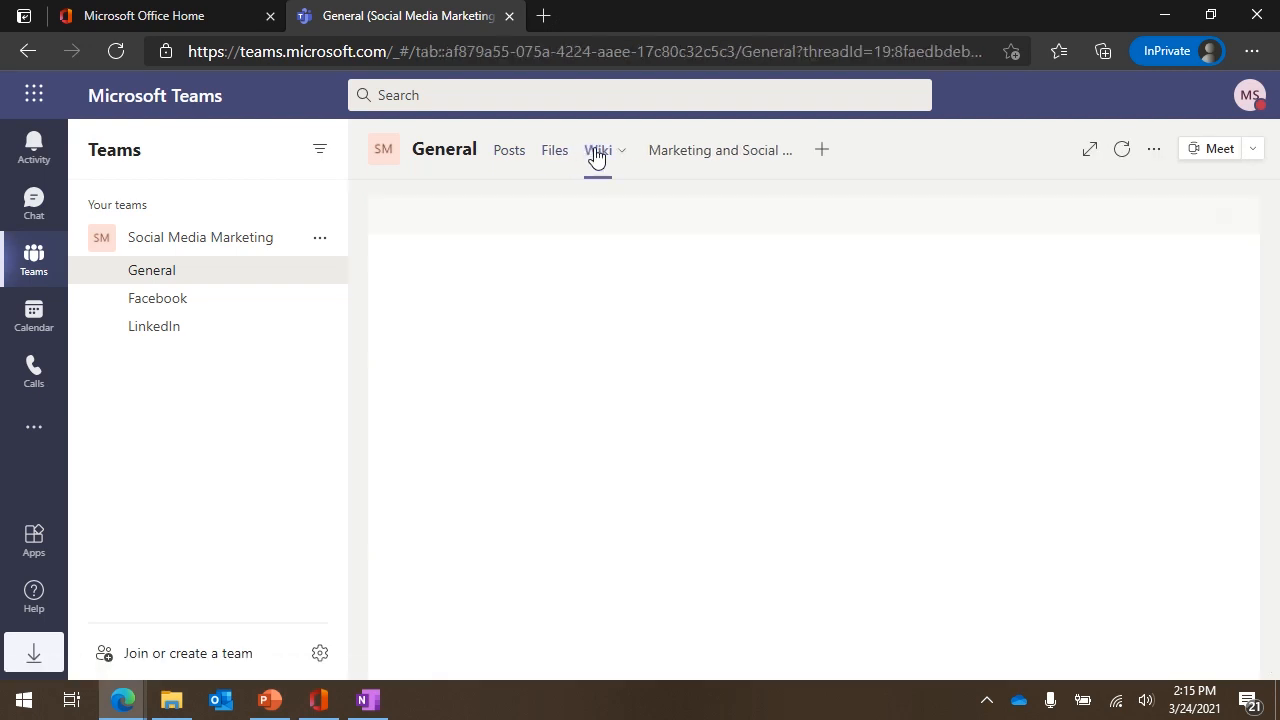
{"action": "left_click", "coordinate": [624, 157]}
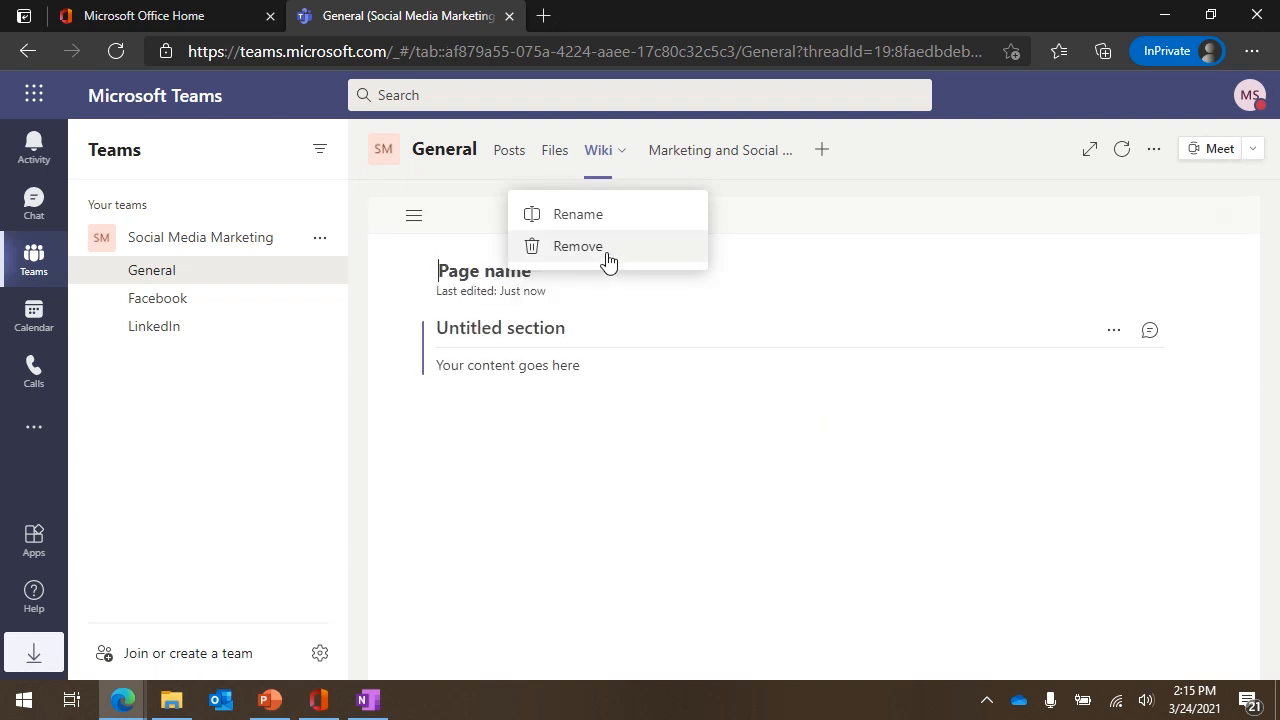
{"action": "left_click", "coordinate": [578, 246]}
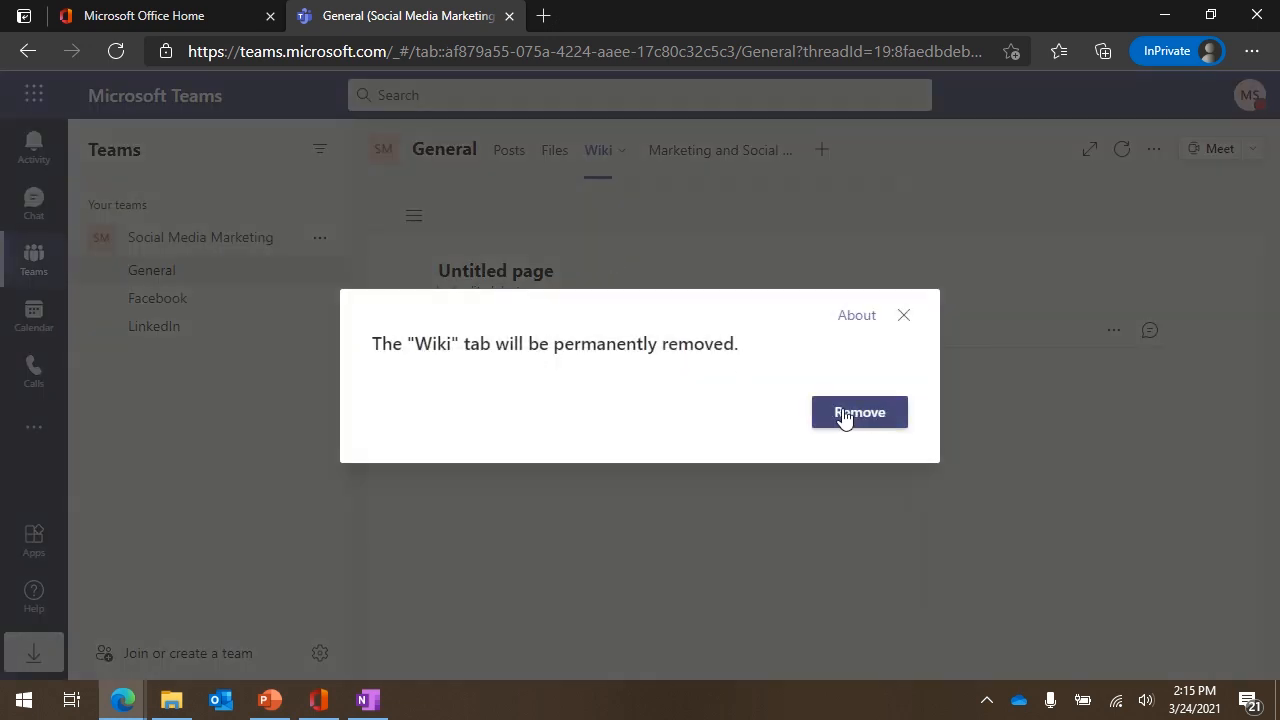
{"action": "left_click", "coordinate": [848, 416]}
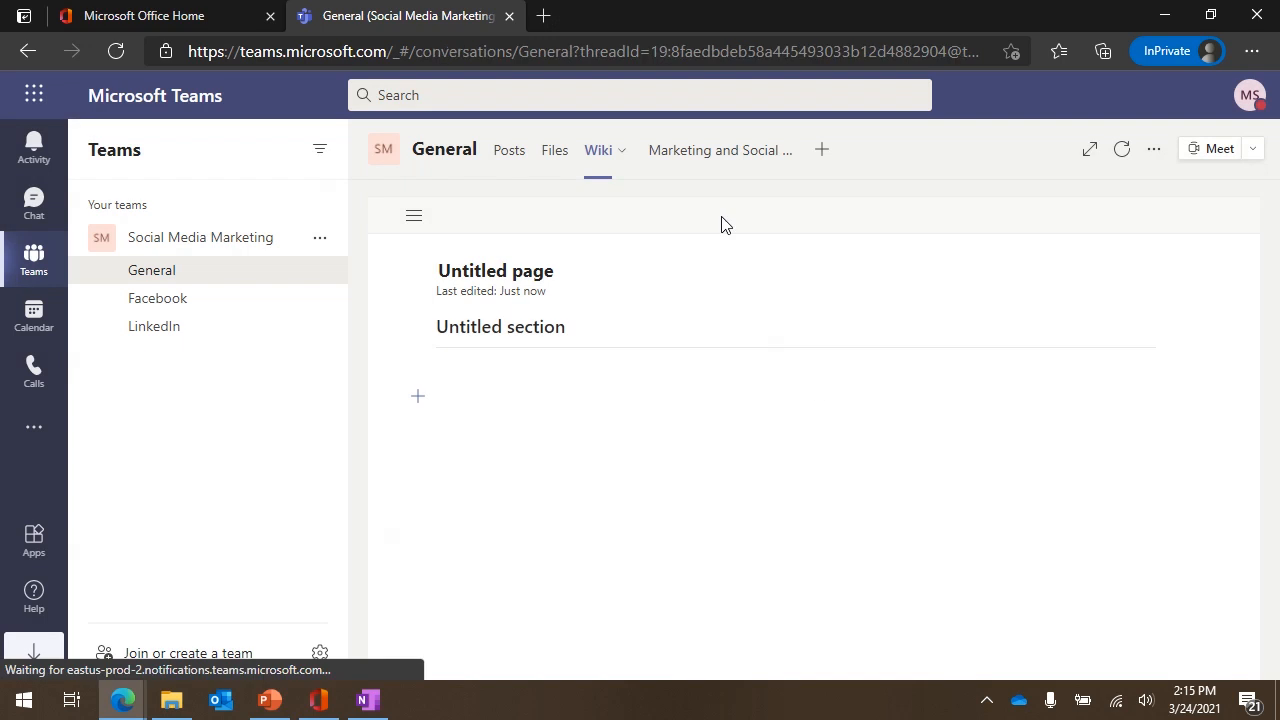
View the General channel's marketing calendar and the Facebook and LinkedIn channels, ending on General's posts
{"action": "left_click", "coordinate": [661, 156]}
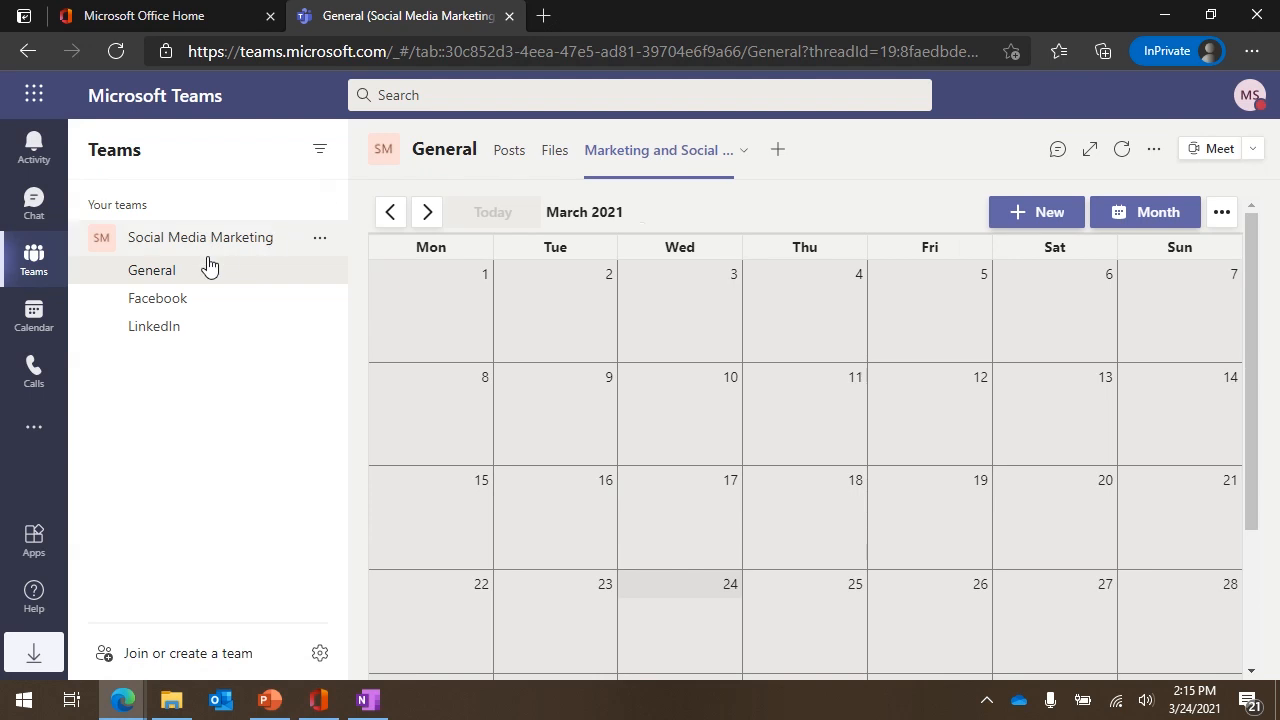
{"action": "left_click", "coordinate": [177, 302]}
{"action": "left_click", "coordinate": [193, 326]}
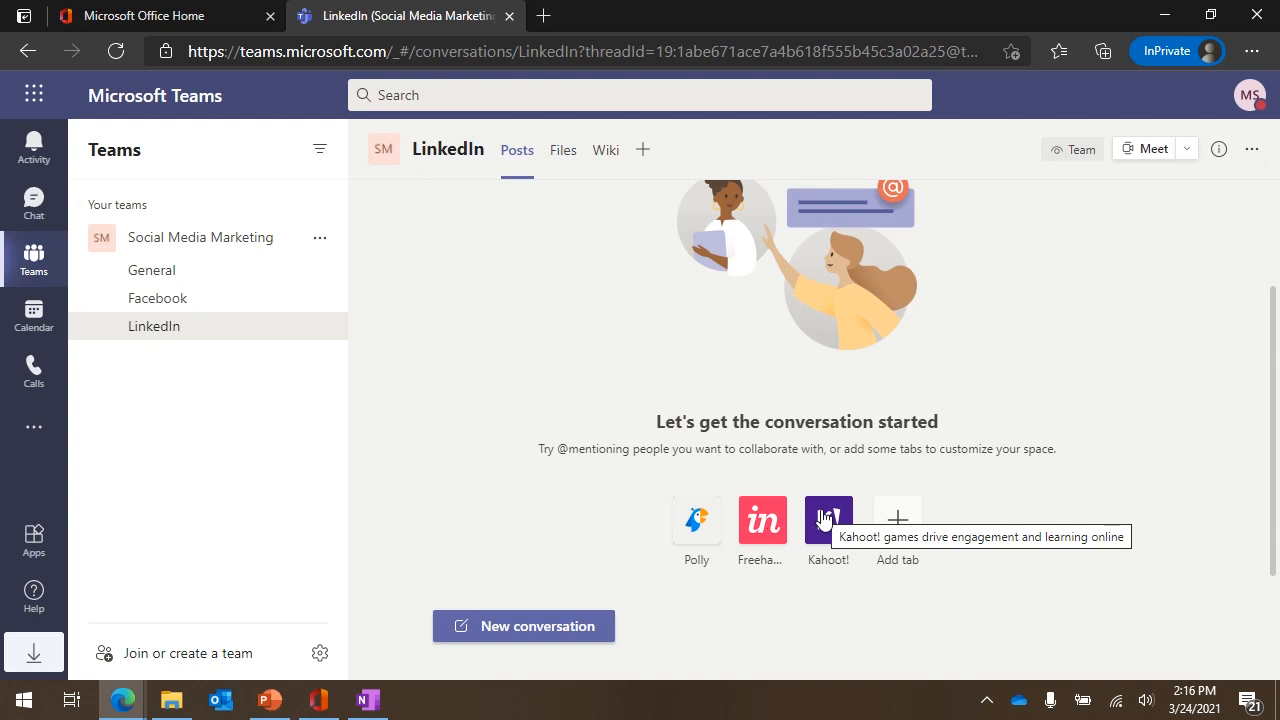
{"action": "left_click", "coordinate": [213, 269]}
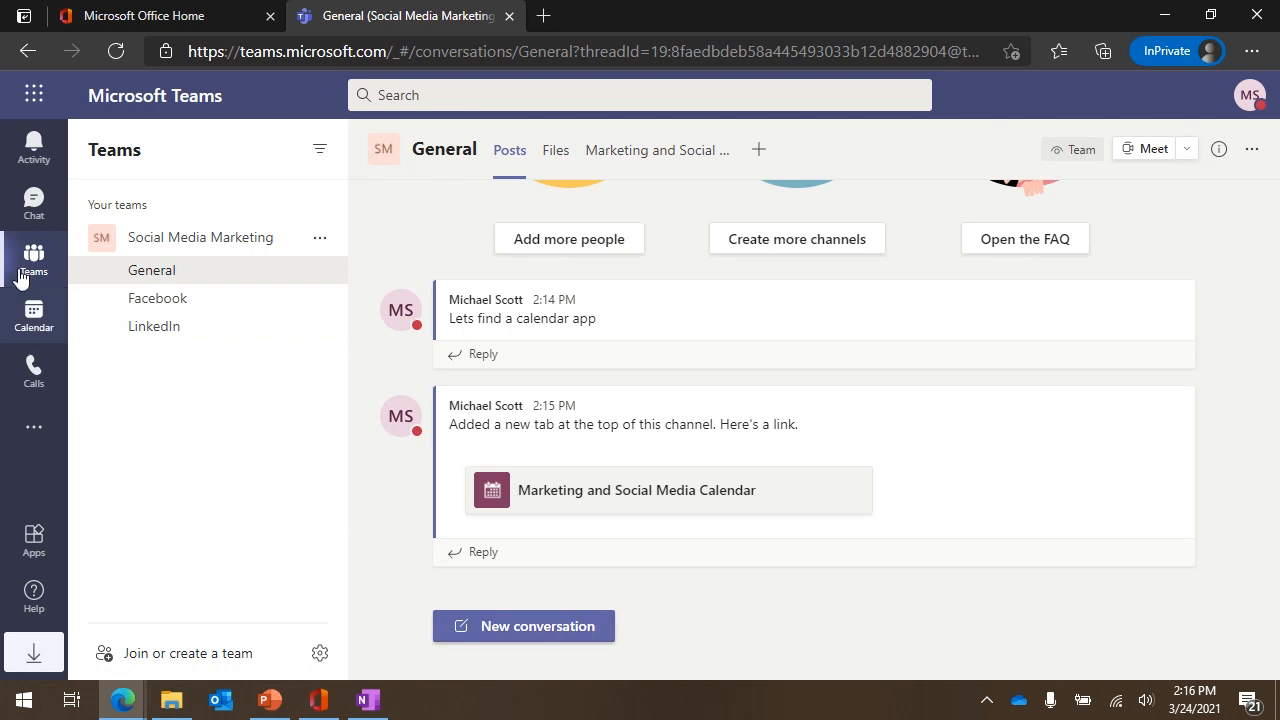
Look at the private chat area and return to the team's General channel
{"action": "left_click", "coordinate": [34, 214]}
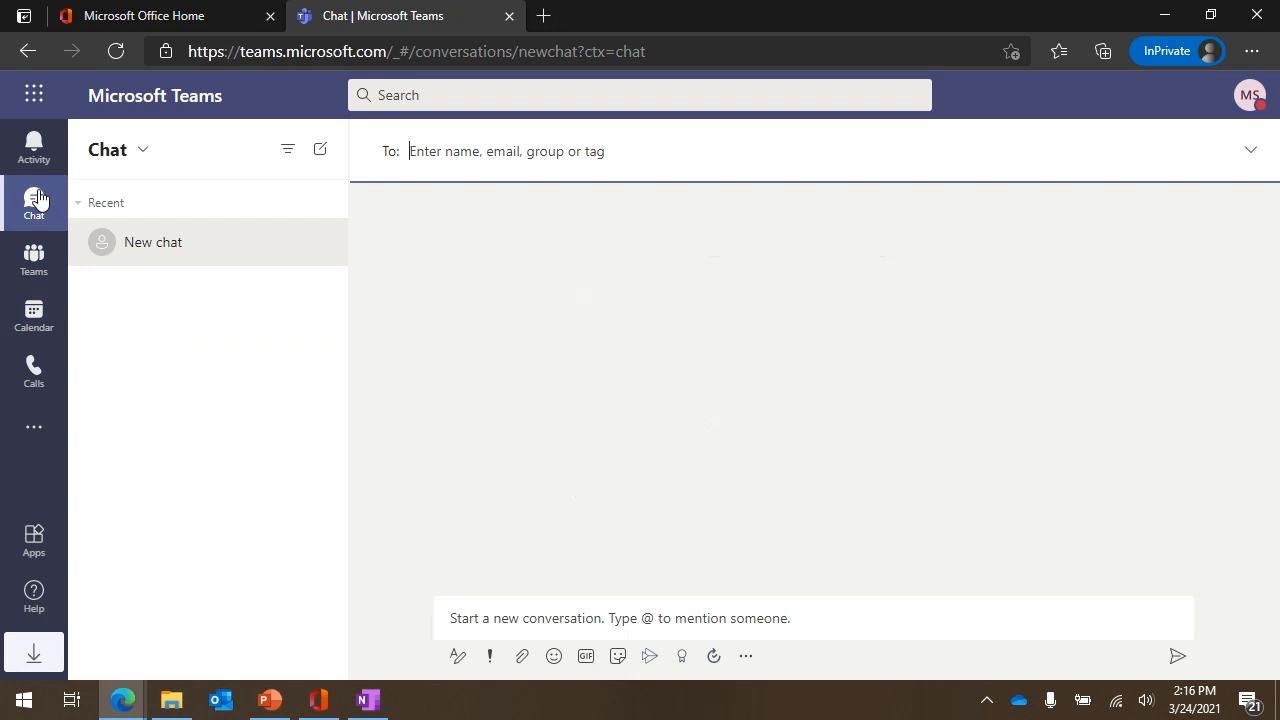
{"action": "left_click", "coordinate": [47, 257]}
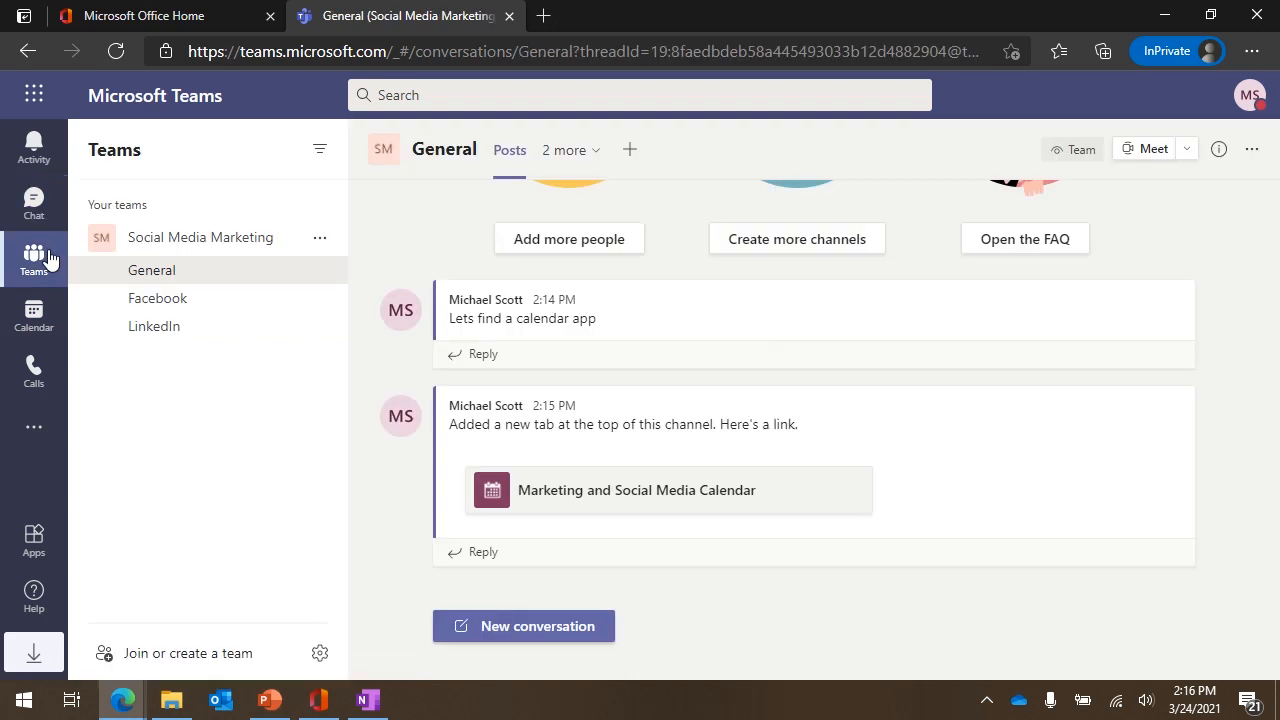